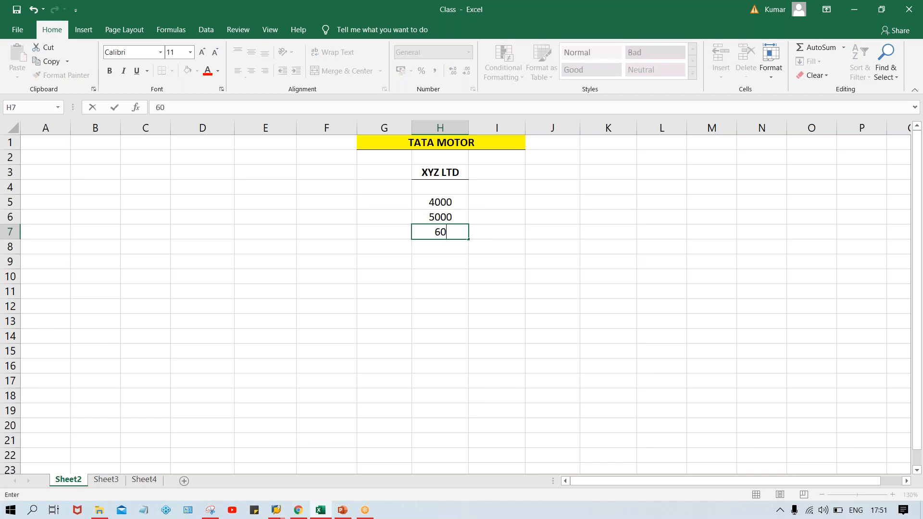
# - Finish the 6000 entry in H7 and enter 2000, 3500, 7000 and 8000 in H8 through H11
pyautogui.press('Return')
pyautogui.write('2000')
pyautogui.press('Return')
pyautogui.write('3500')
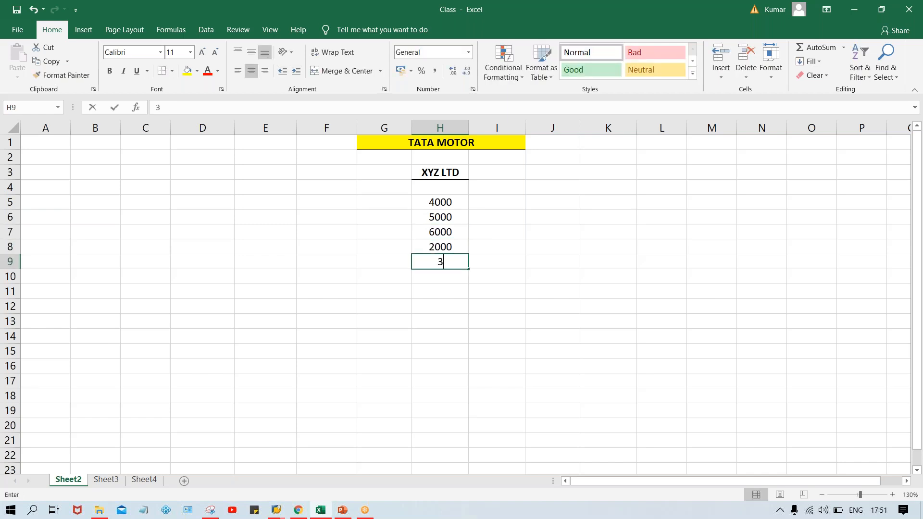
pyautogui.press('Return')
pyautogui.write('7000')
pyautogui.press('Return')
pyautogui.write('8000')
pyautogui.press('Return')
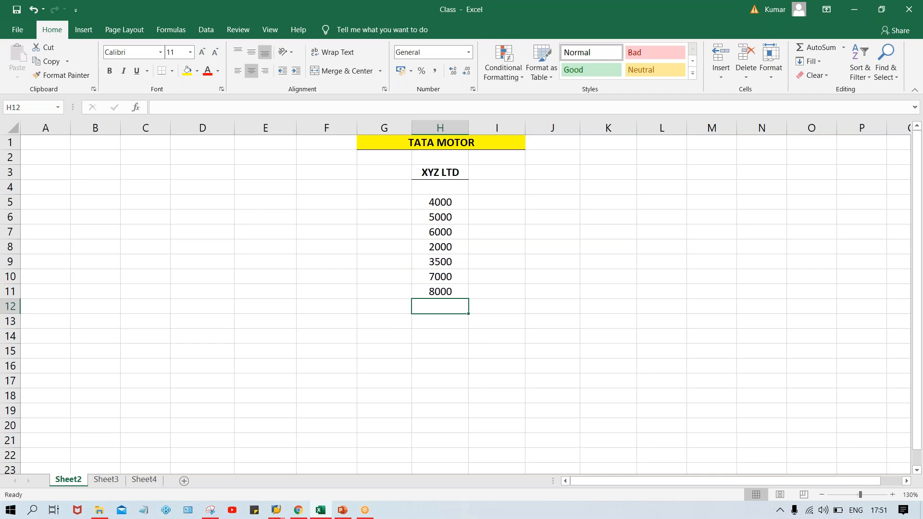
# - Enter the amounts 4500 and 6200 in H12 and H13
pyautogui.write('45000')
pyautogui.press('BackSpace')
pyautogui.press('Return')
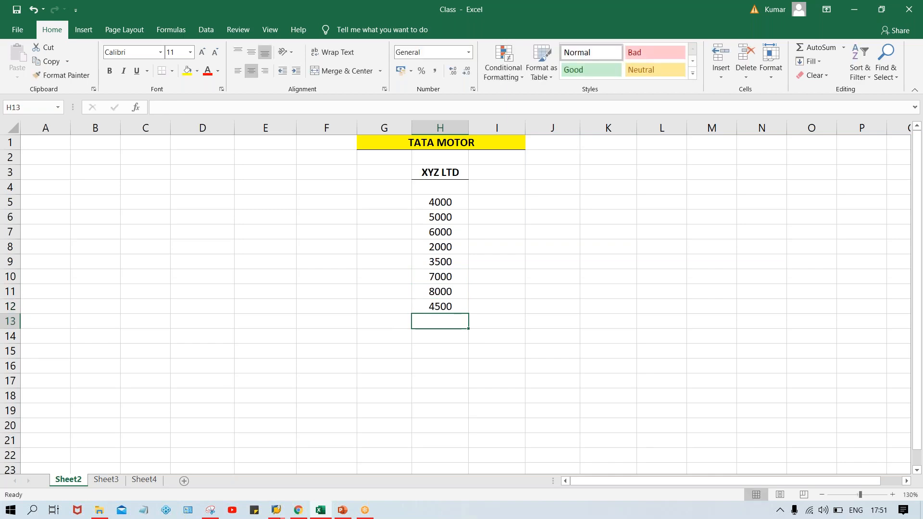
pyautogui.write('62000')
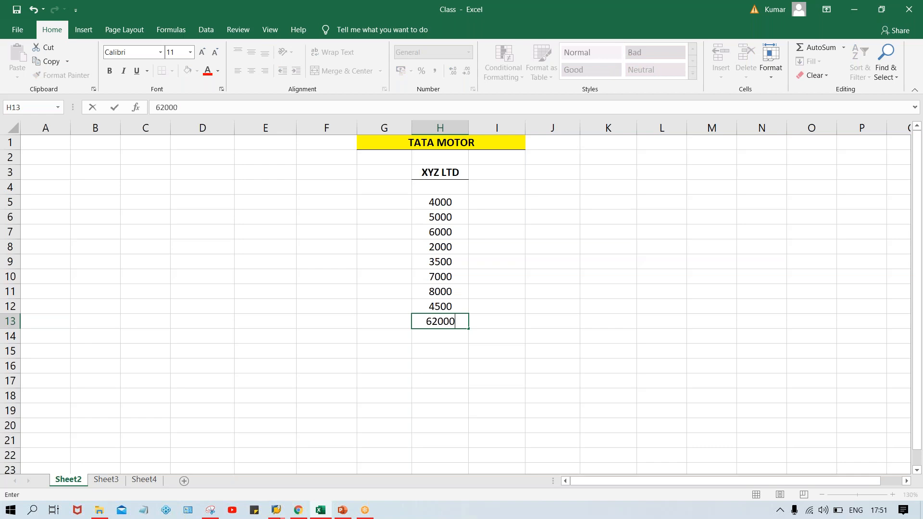
pyautogui.press('BackSpace')
pyautogui.press('Return')
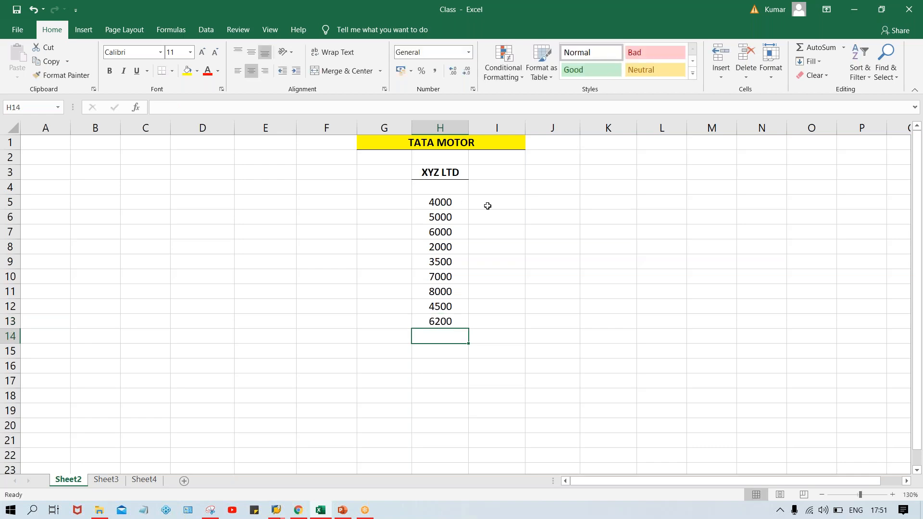
# - Add the header "INV. AMT" in H4 above the amounts, in bold with a bottom border
pyautogui.click(437, 191)
pyautogui.write('INV')
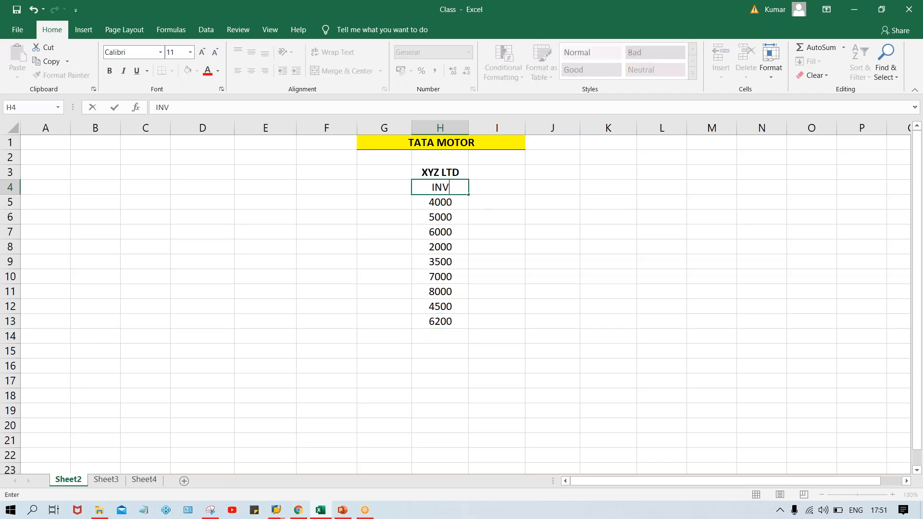
pyautogui.write('. AMT')
pyautogui.hotkey('ctrl', 'Return')
pyautogui.press('Return')
pyautogui.press('Up')
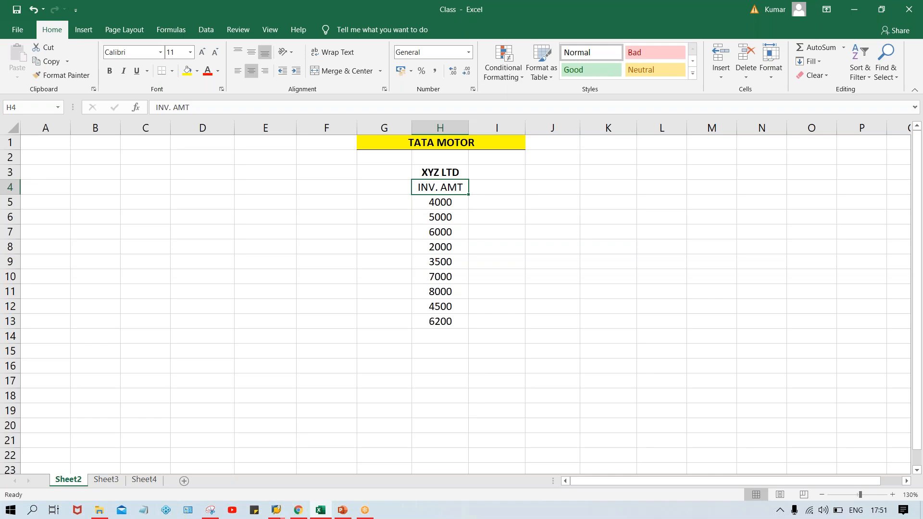
pyautogui.hotkey('ctrl', 'b')
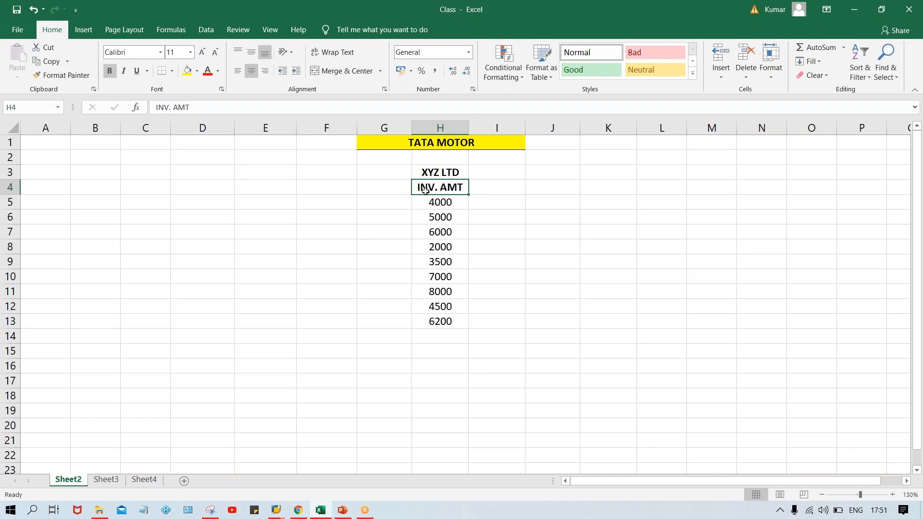
# - Add the header "STTS" in I4, in bold with a bottom border
pyautogui.click(493, 187)
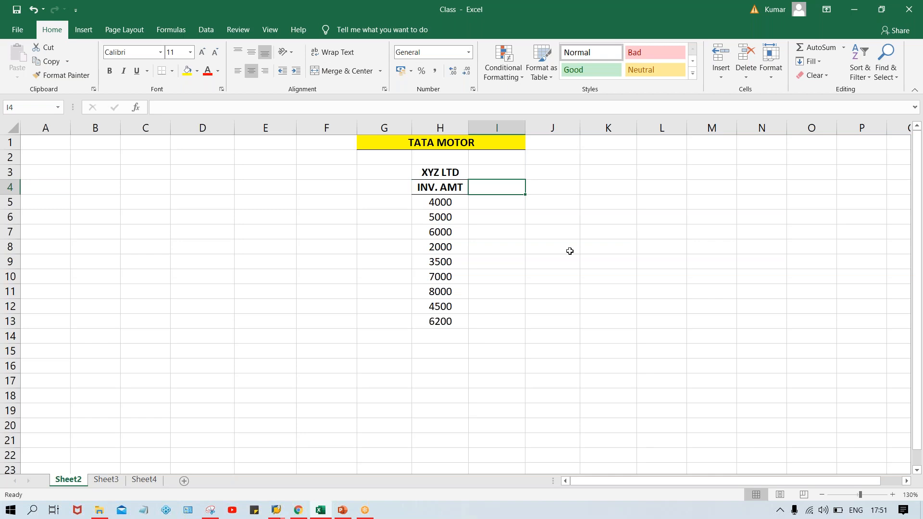
pyautogui.write('STTS')
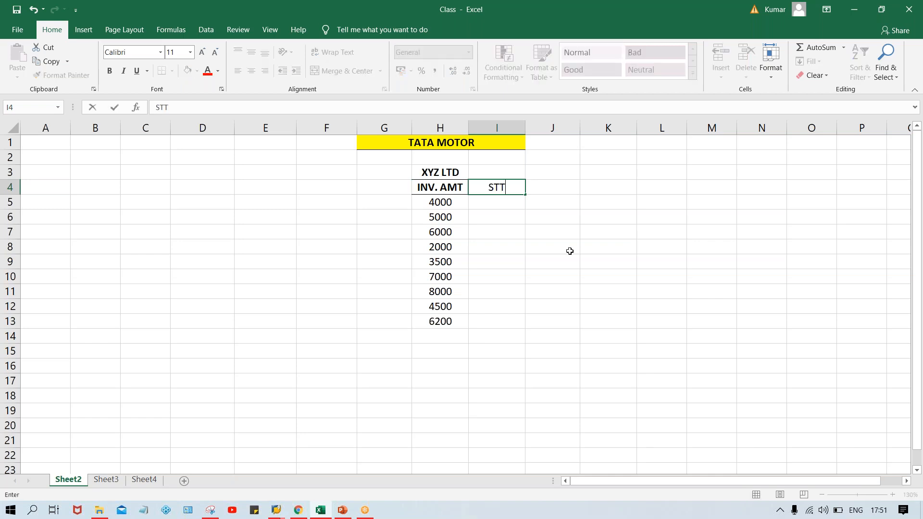
pyautogui.press('Return')
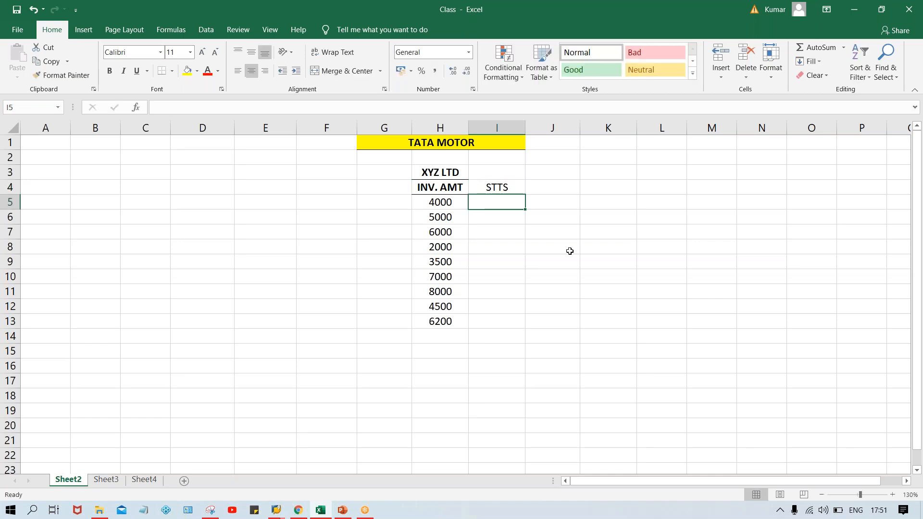
pyautogui.click(497, 186)
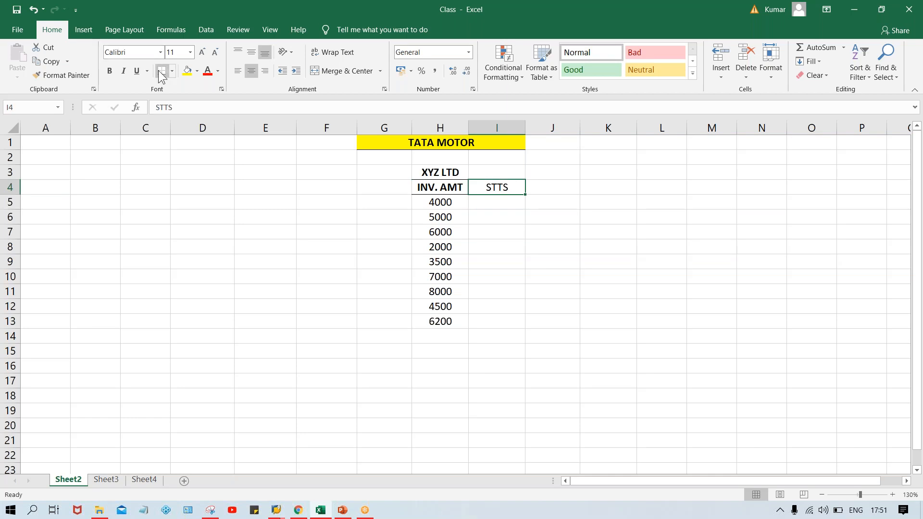
pyautogui.hotkey('ctrl', 'b')
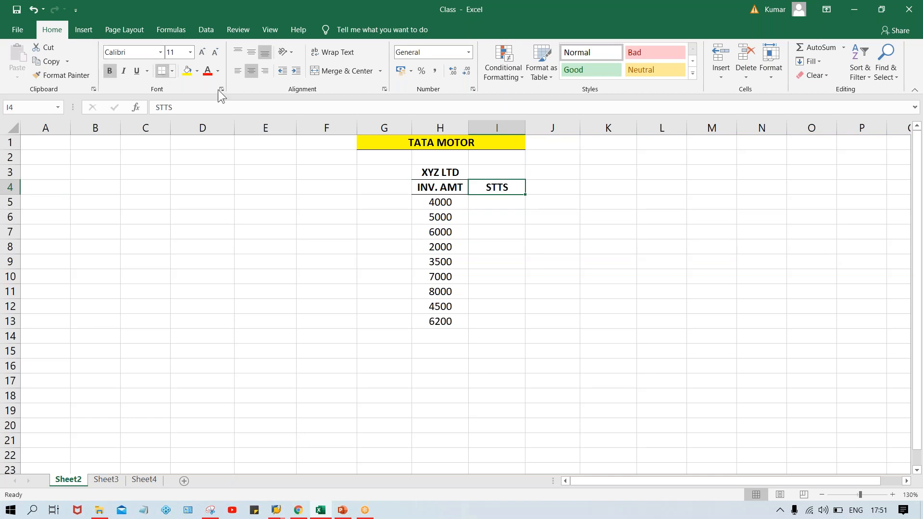
# - Fill the STTS column from I5 to I9 with OD, DUE, OD, OD and DUE
pyautogui.click(486, 203)
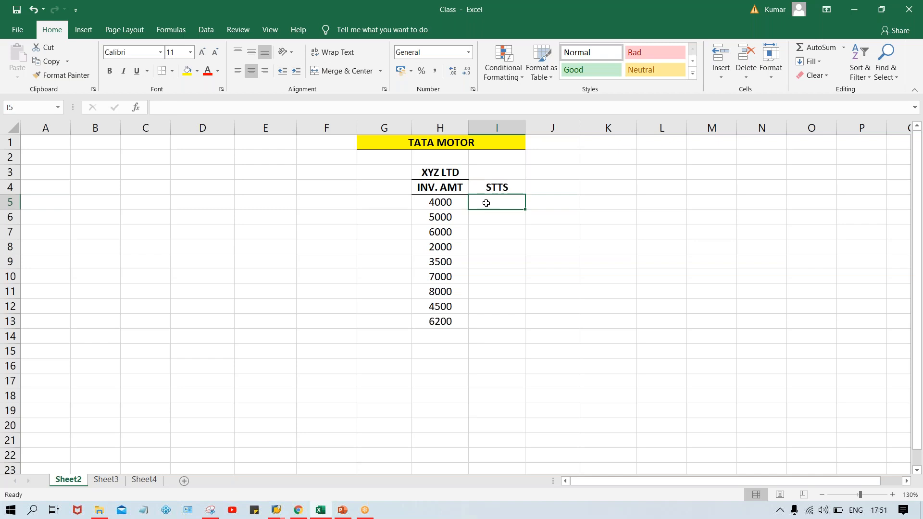
pyautogui.write('OD')
pyautogui.press('Return')
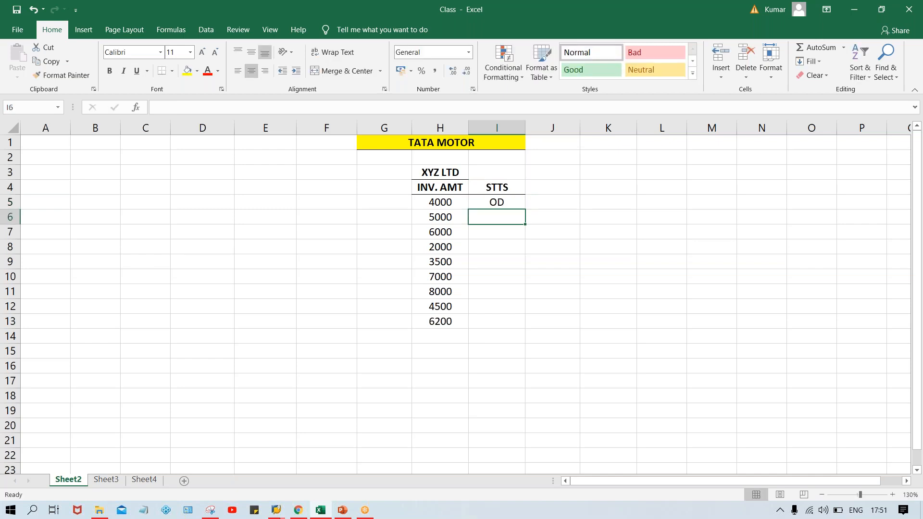
pyautogui.write('DUE')
pyautogui.press('Return')
pyautogui.write('O')
pyautogui.press('Return')
pyautogui.write('OD')
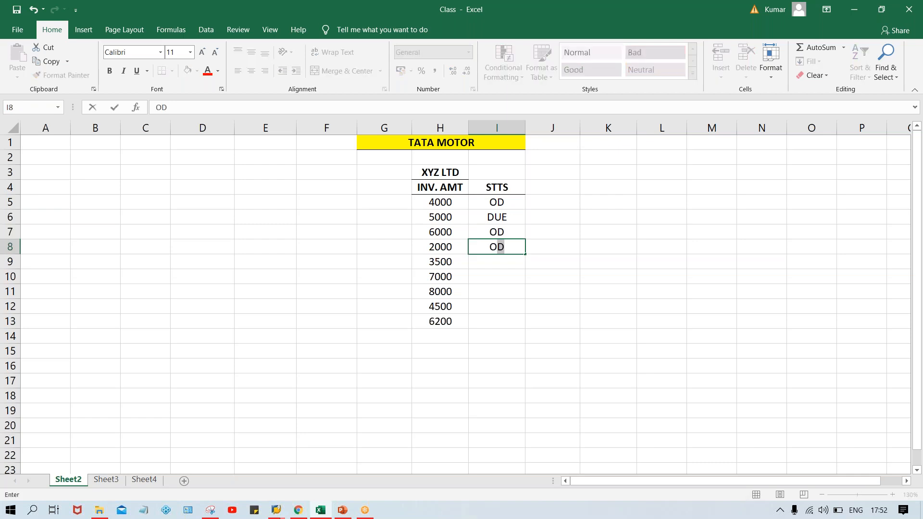
pyautogui.press('Return')
pyautogui.write('DUE')
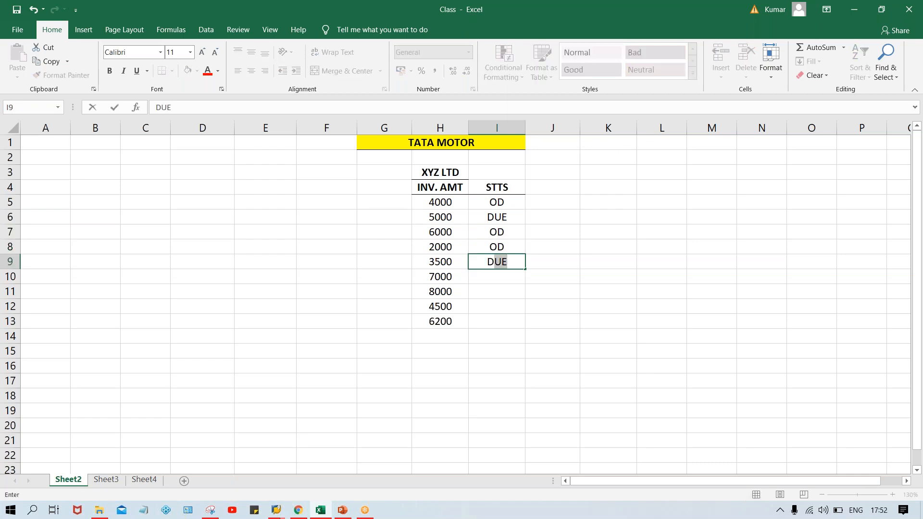
pyautogui.press('Return')
# - Fill the remaining STTS cells I10 to I13 with ND, ND, DUE and ND
pyautogui.write('N')
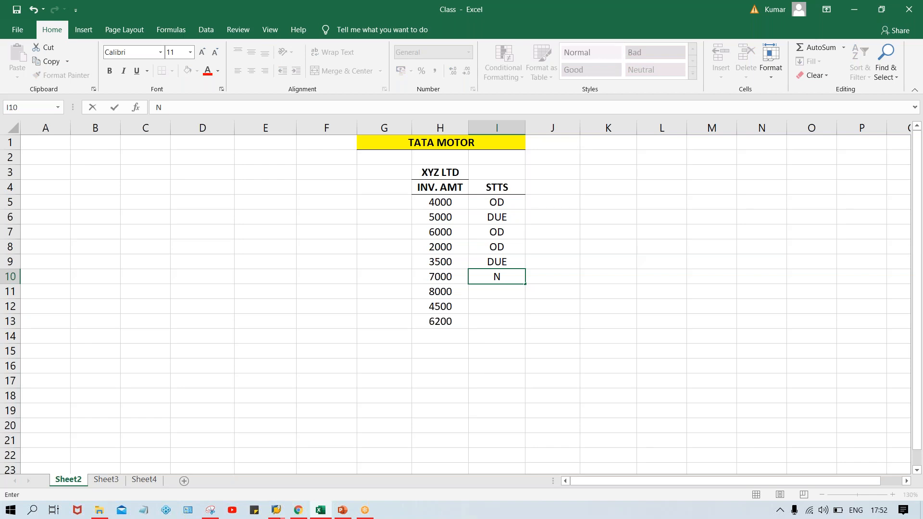
pyautogui.write('D')
pyautogui.press('Return')
pyautogui.write('ND')
pyautogui.press('Return')
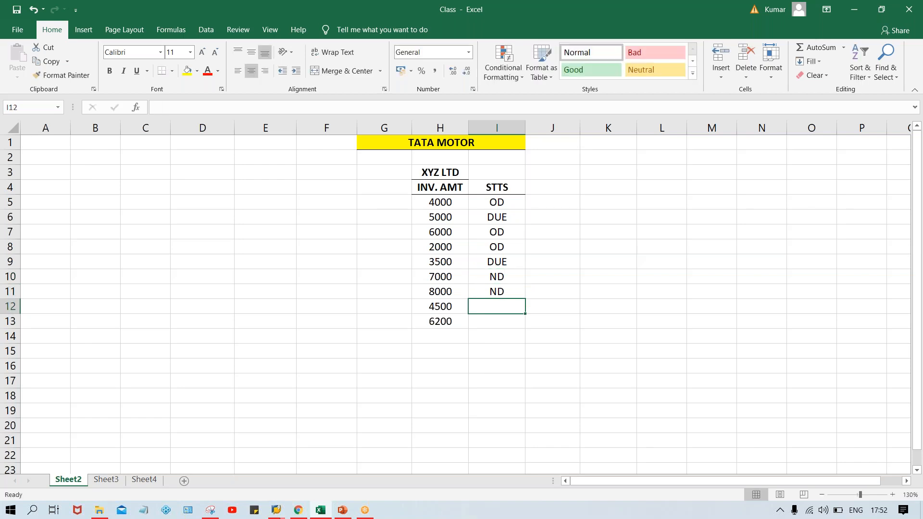
pyautogui.write('DUE')
pyautogui.press('Return')
pyautogui.write('ND')
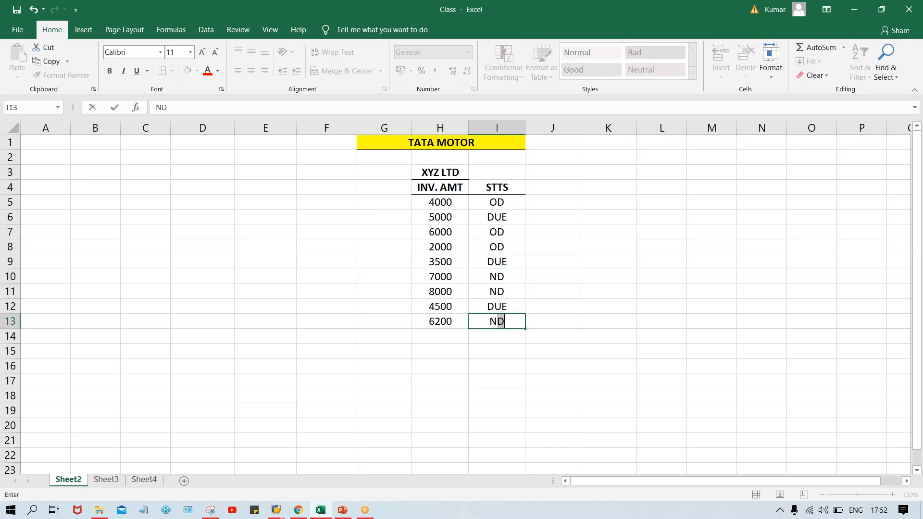
pyautogui.press('Return')
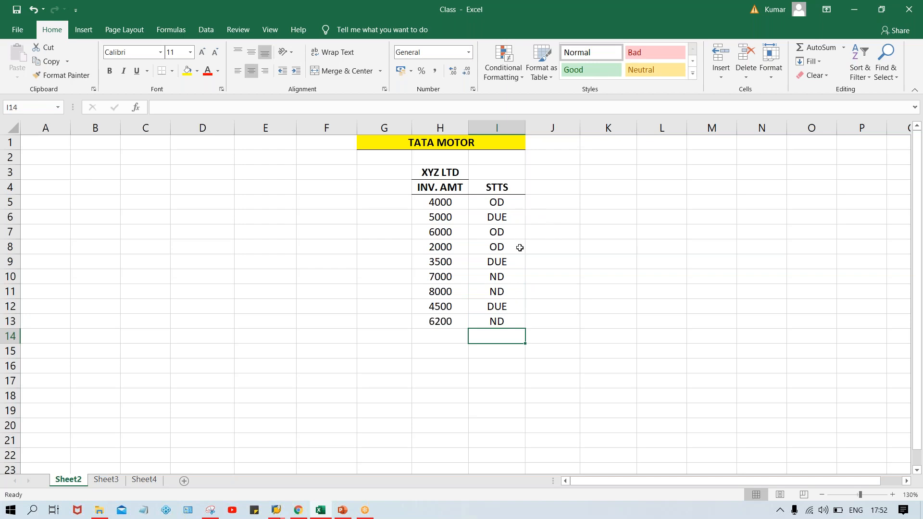
# - Add the header "GRC DYS" in J4, in bold with a bottom border
pyautogui.click(564, 186)
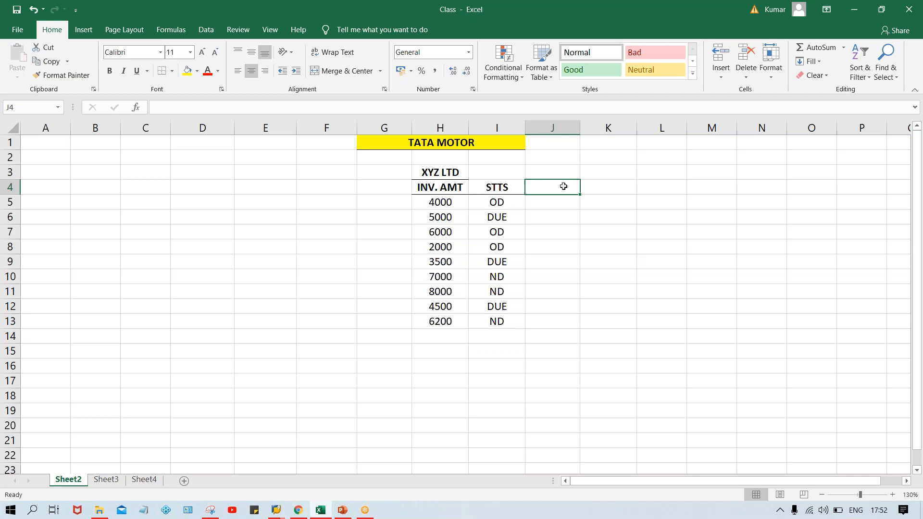
pyautogui.write('GRC')
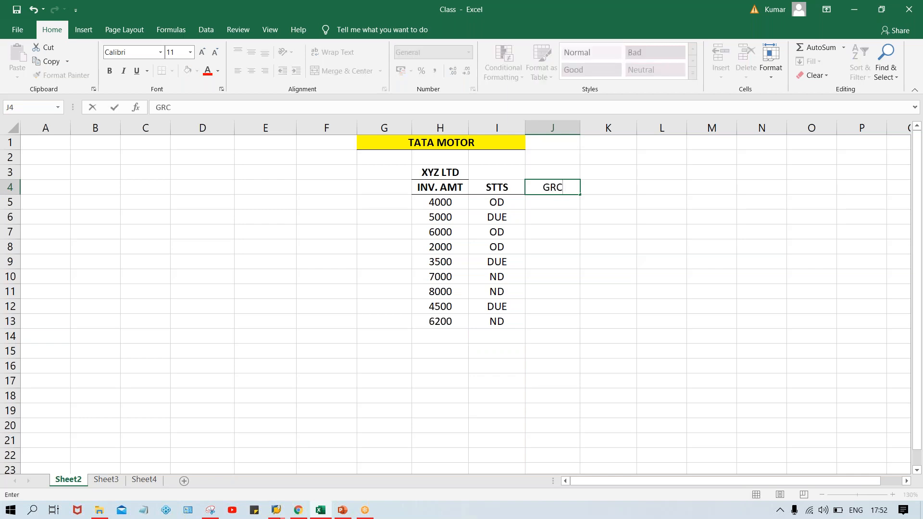
pyautogui.write(' DYS')
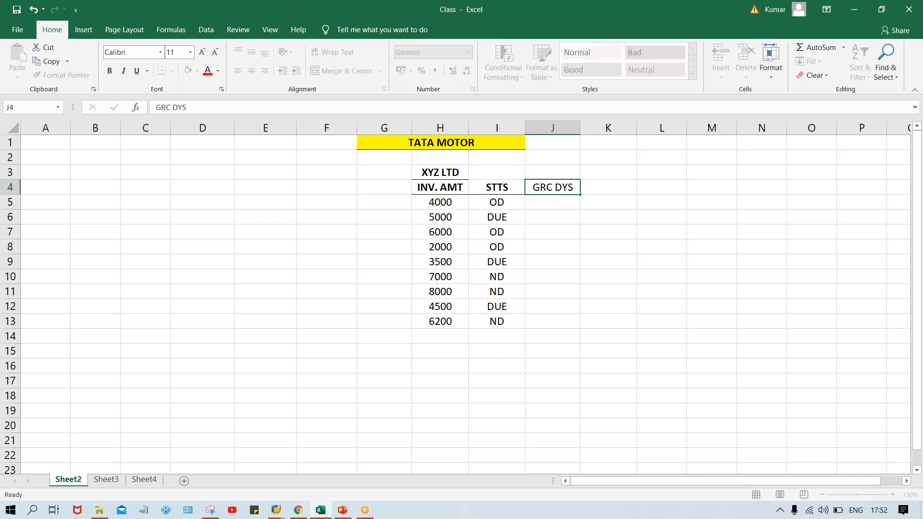
pyautogui.press('Return')
pyautogui.press('Up')
pyautogui.hotkey('ctrl', 'b')
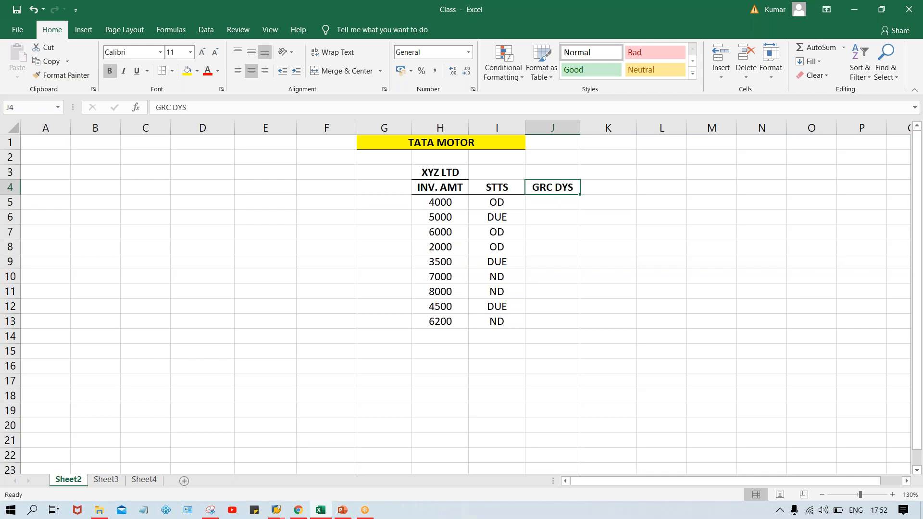
pyautogui.click(162, 72)
pyautogui.click(541, 361)
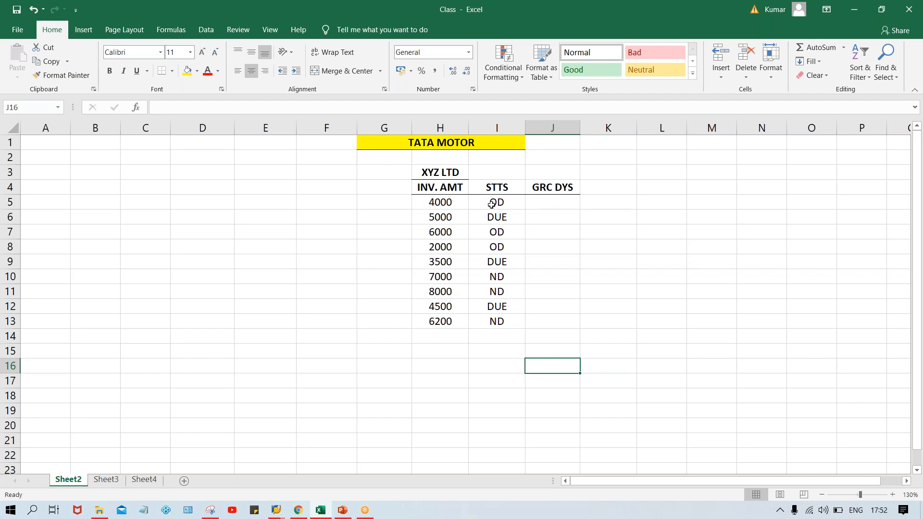
# - Enter "25 DYS" in J5 for the first invoice amount
pyautogui.click(558, 201)
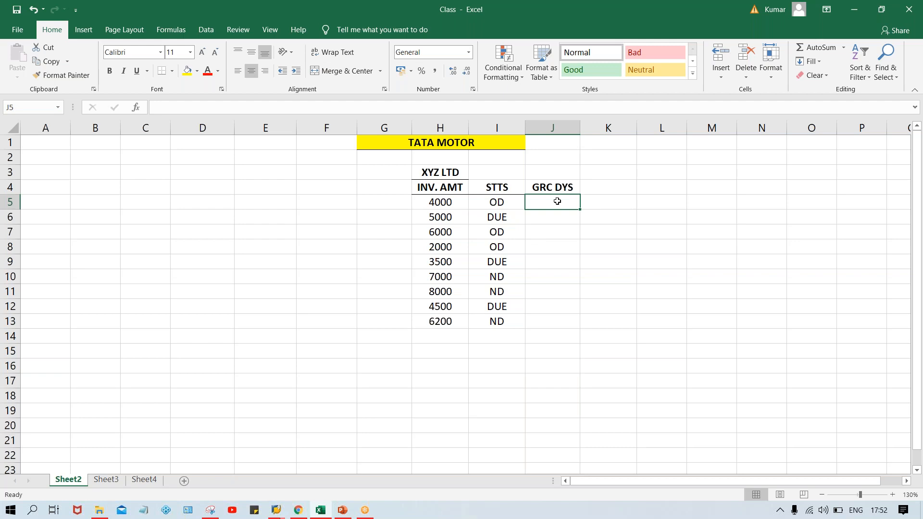
pyautogui.write('25 DYS')
pyautogui.press('Return')
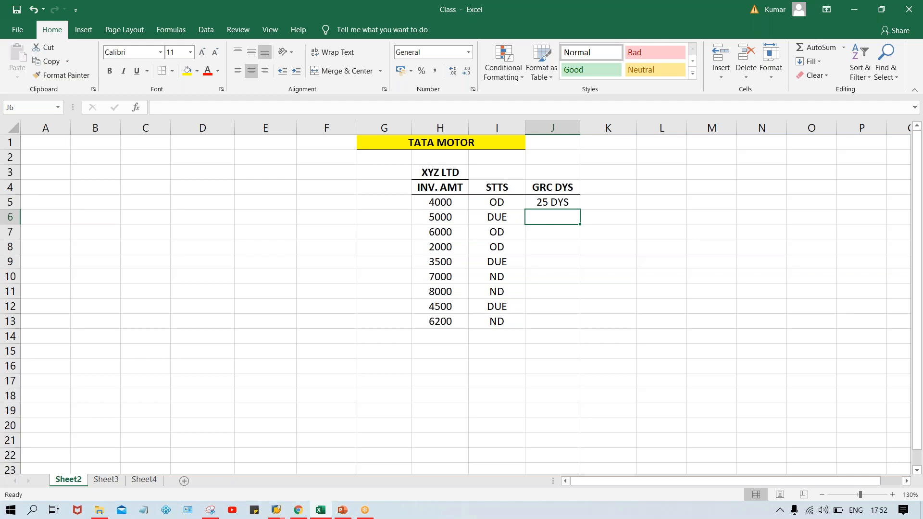
pyautogui.write('T')
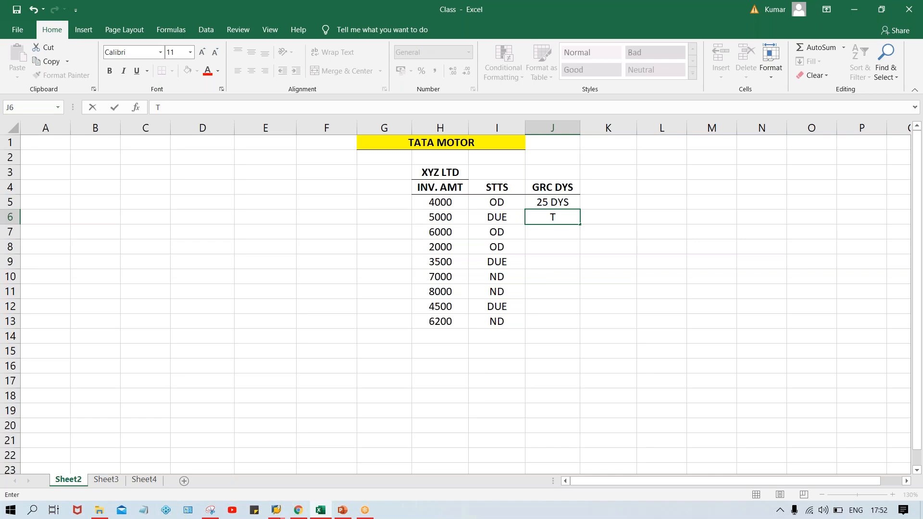
pyautogui.press('BackSpace')
pyautogui.click(436, 235)
pyautogui.click(541, 230)
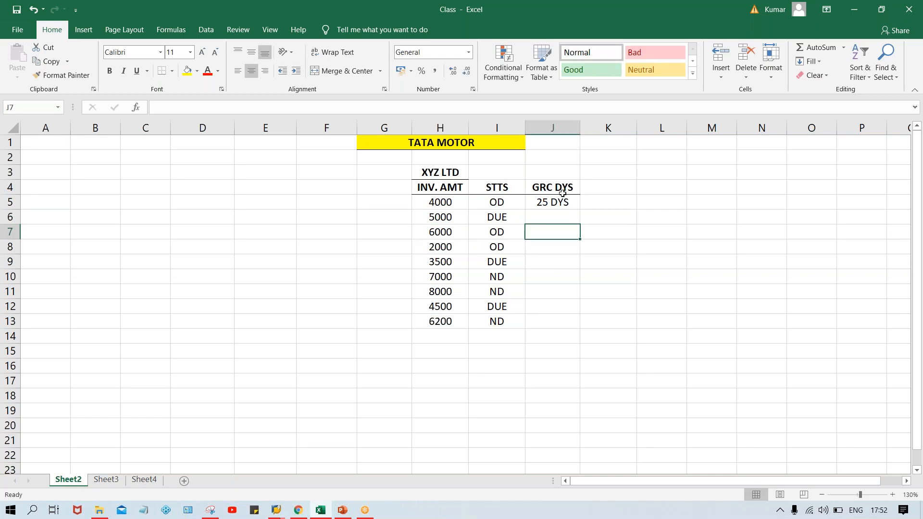
# - Replace the header text in J4 with "OD MR."
pyautogui.click(561, 187)
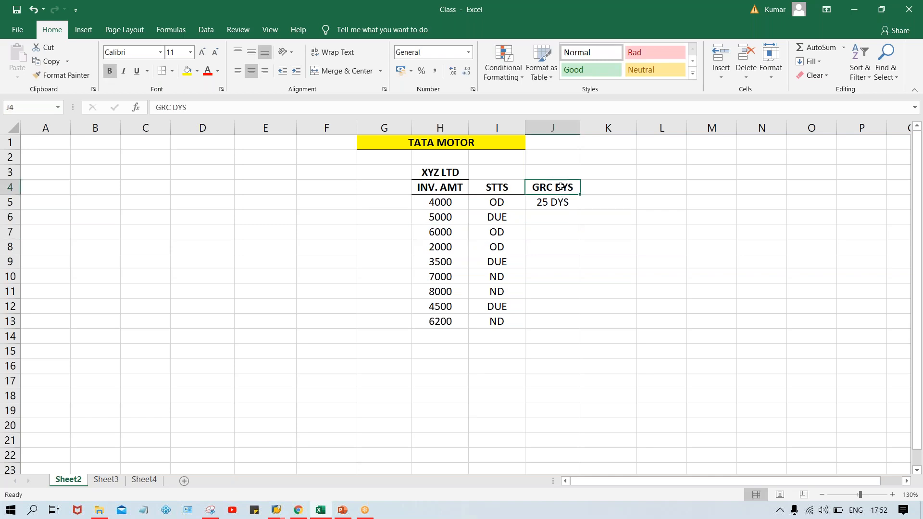
pyautogui.write('D')
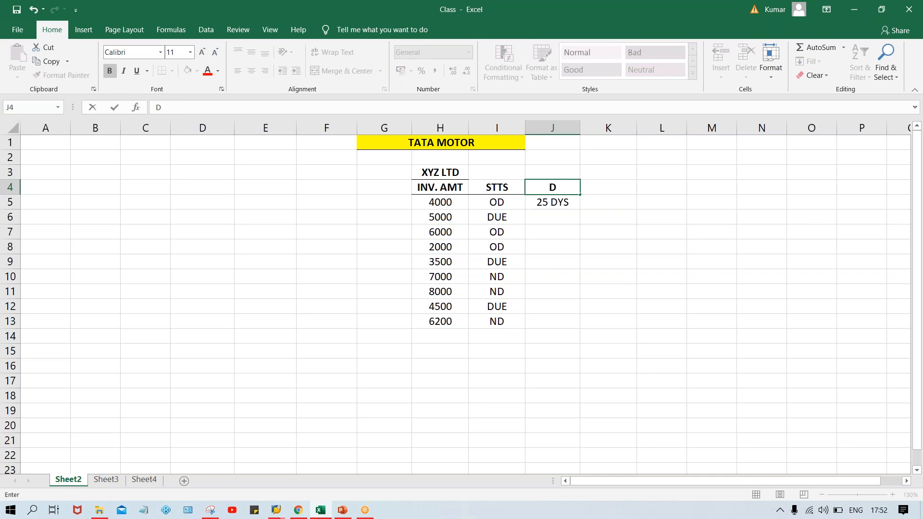
pyautogui.press('BackSpace')
pyautogui.write('OD MR.')
pyautogui.press('Return')
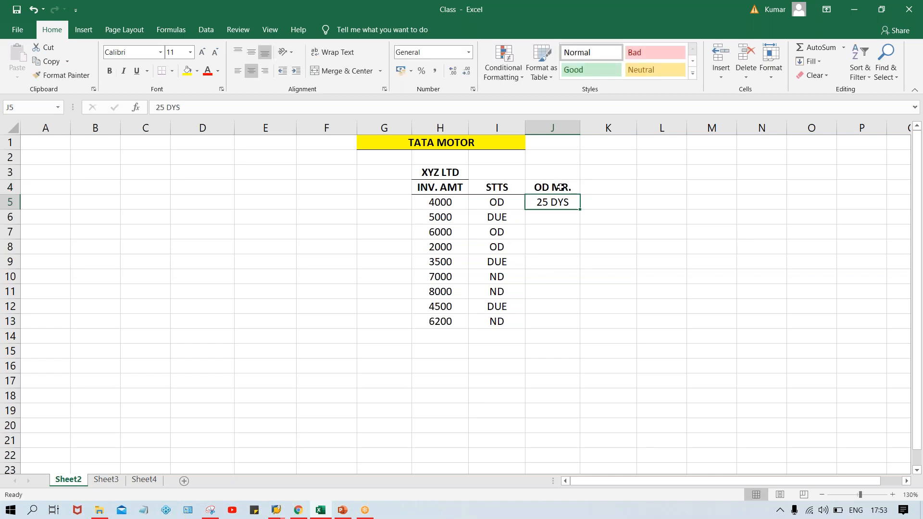
pyautogui.click(554, 184)
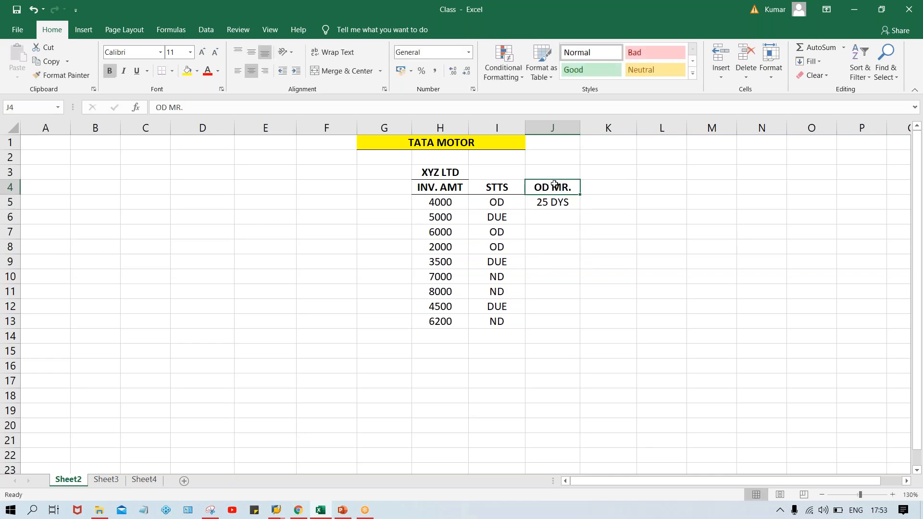
pyautogui.click(539, 206)
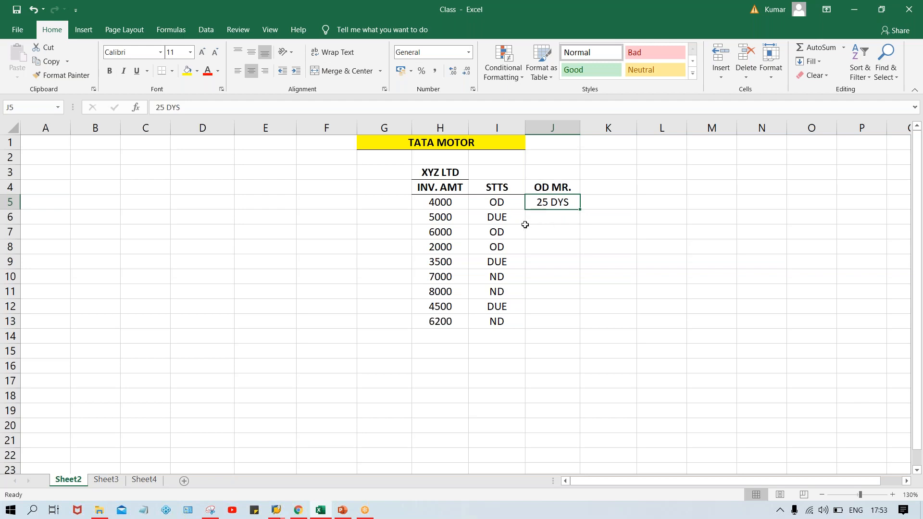
# - Enter "10 DYS" in J7 and "3 DYS" in J8 of the OD MR. column
pyautogui.click(542, 231)
pyautogui.write('10 D')
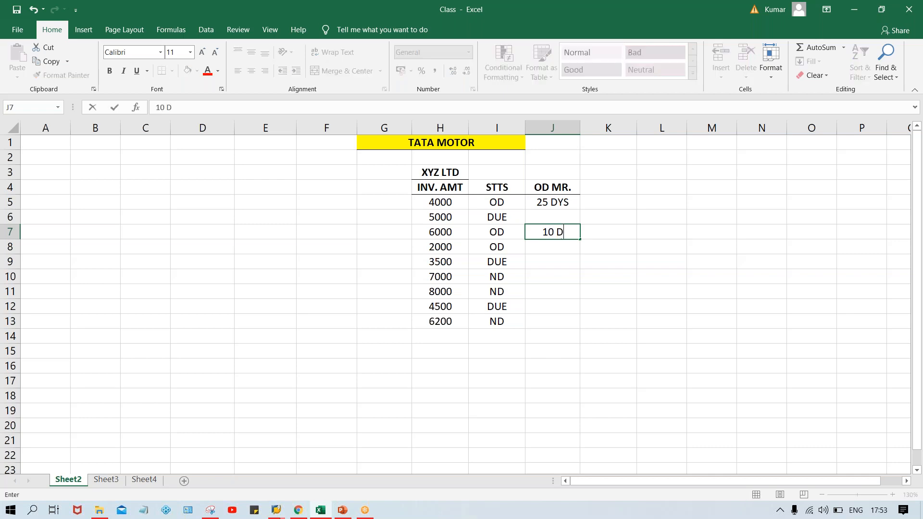
pyautogui.write('YS')
pyautogui.press('Return')
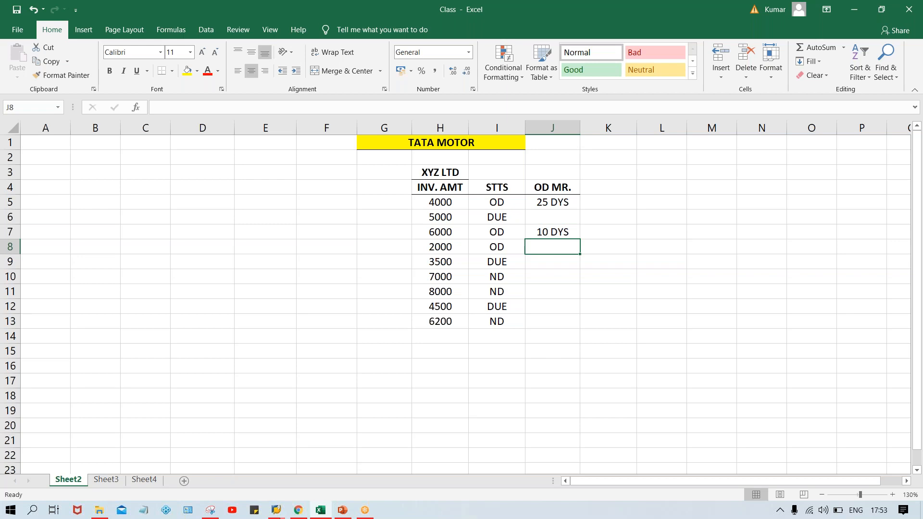
pyautogui.write('3 DYS')
pyautogui.press('Return')
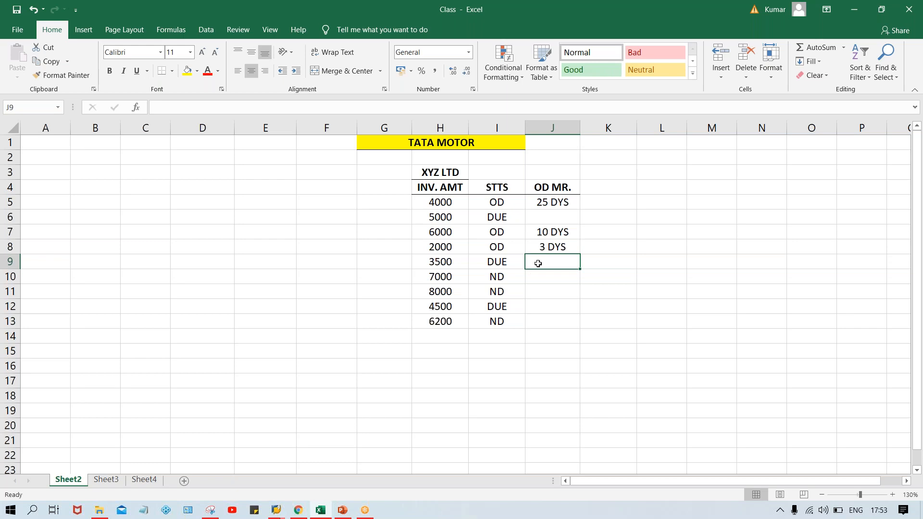
# - Enter 0 in J6 and J9 for the first two invoices with DUE status
pyautogui.click(551, 222)
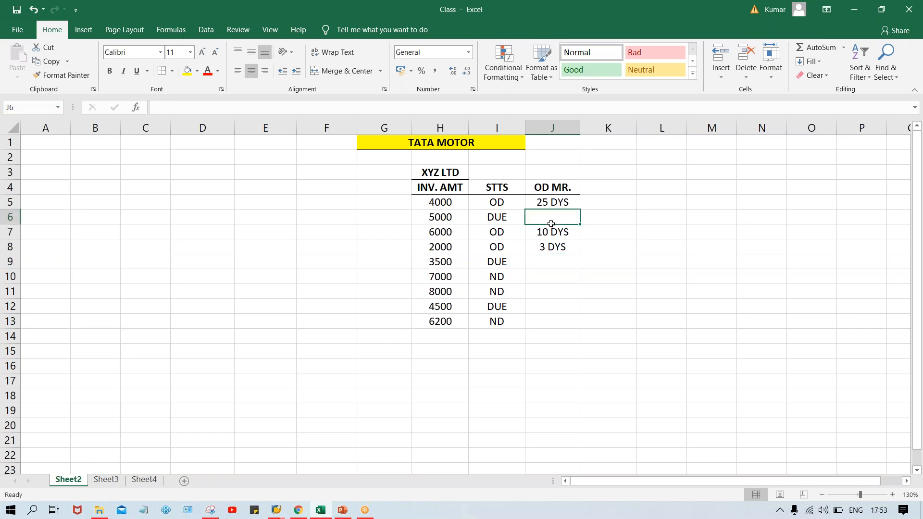
pyautogui.write('0')
pyautogui.press('Return')
pyautogui.press('Down')
pyautogui.press('Down')
pyautogui.write('0')
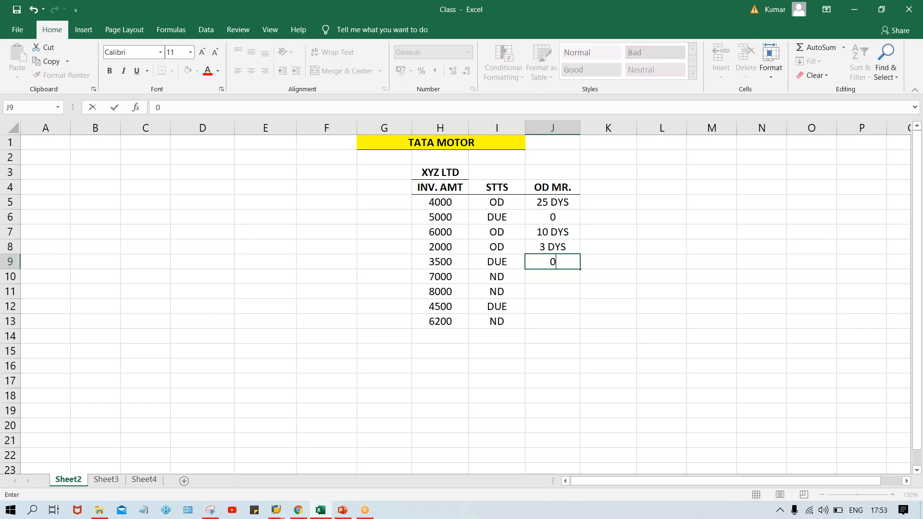
pyautogui.press('Return')
pyautogui.press('Down')
pyautogui.press('Up')
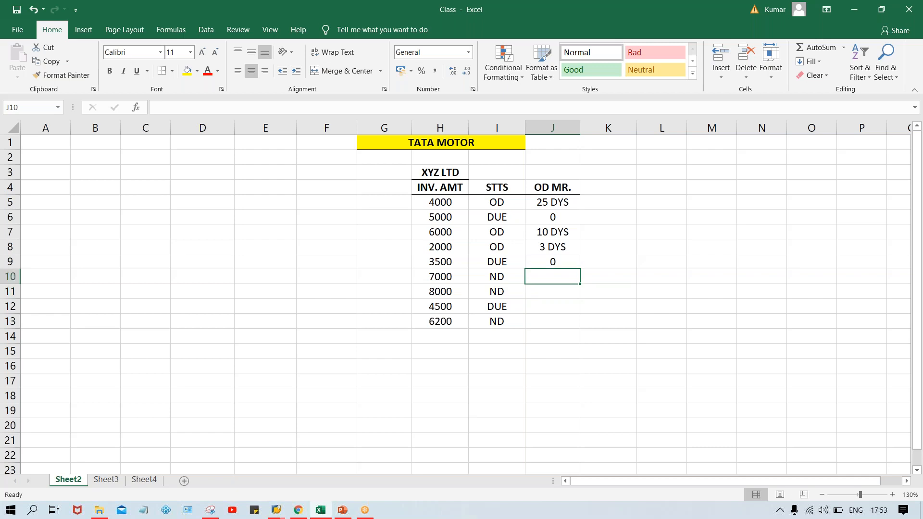
# - Enter "-15 DYS" in J10 as text, with a leading apostrophe
pyautogui.write('-')
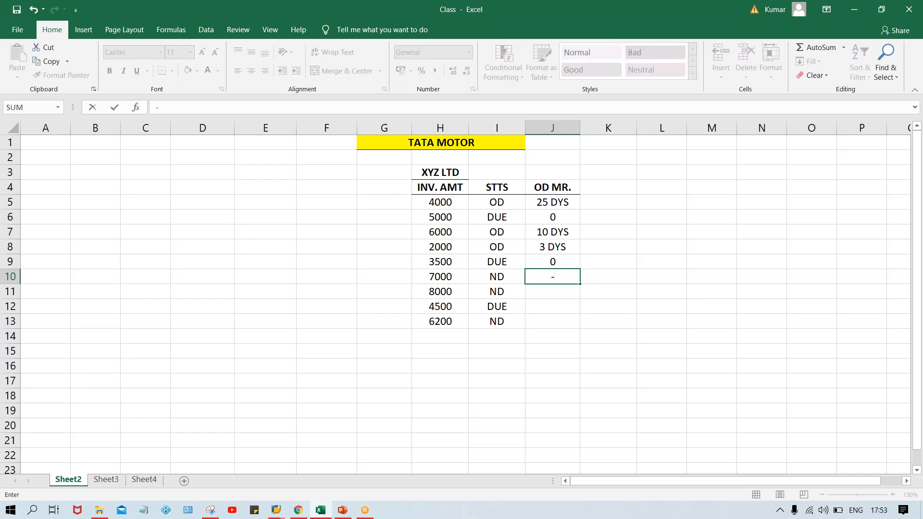
pyautogui.write('15 DYS')
pyautogui.press('Return')
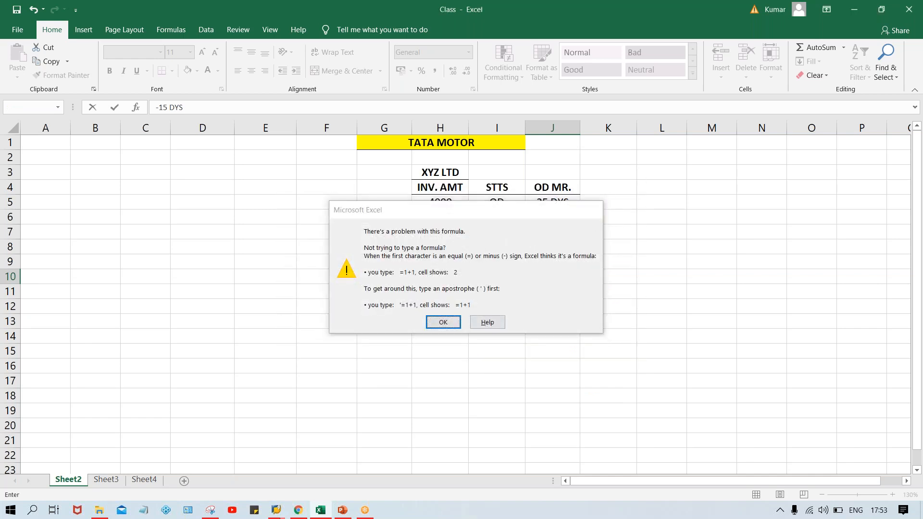
pyautogui.press('Return')
pyautogui.click(533, 277)
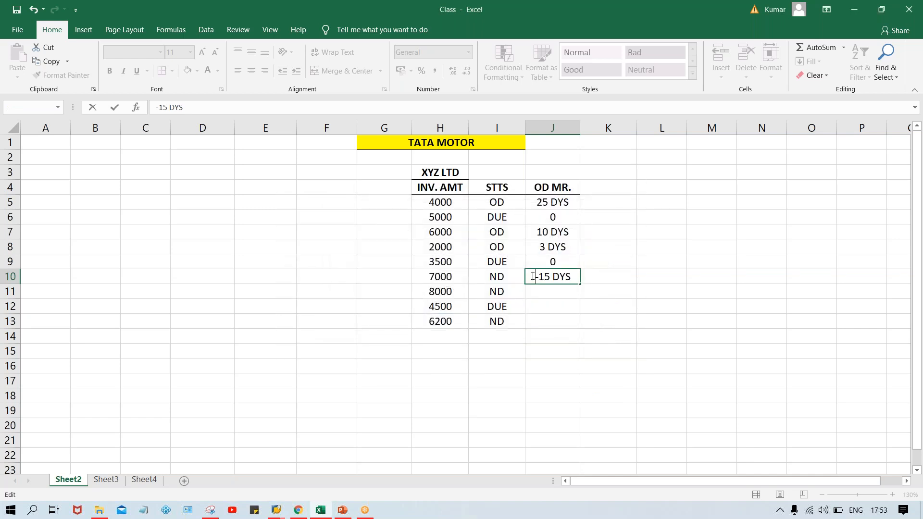
pyautogui.write("'")
pyautogui.press('Return')
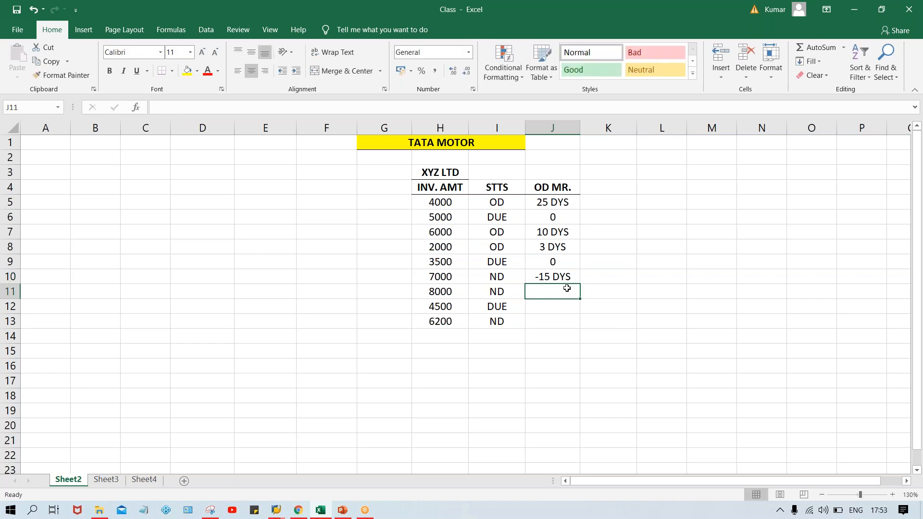
# - Copy the J10 entry down into J11 and change it to "-10 DYS"
pyautogui.hotkey('ctrl', 'd')
pyautogui.doubleClick(546, 292)
pyautogui.press('BackSpace')
pyautogui.write('0')
pyautogui.press('Return')
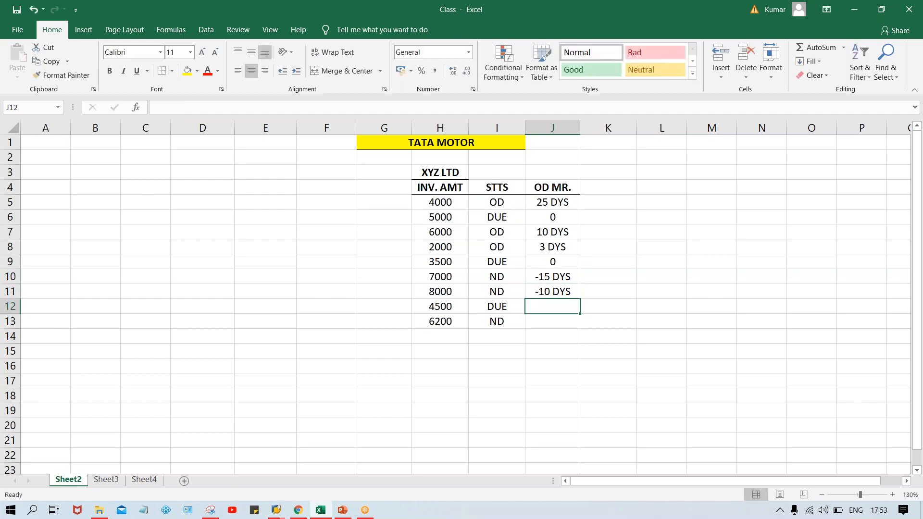
# - Enter 0 in J12 and "-5 DYS" as text in J13
pyautogui.write('0')
pyautogui.press('Return')
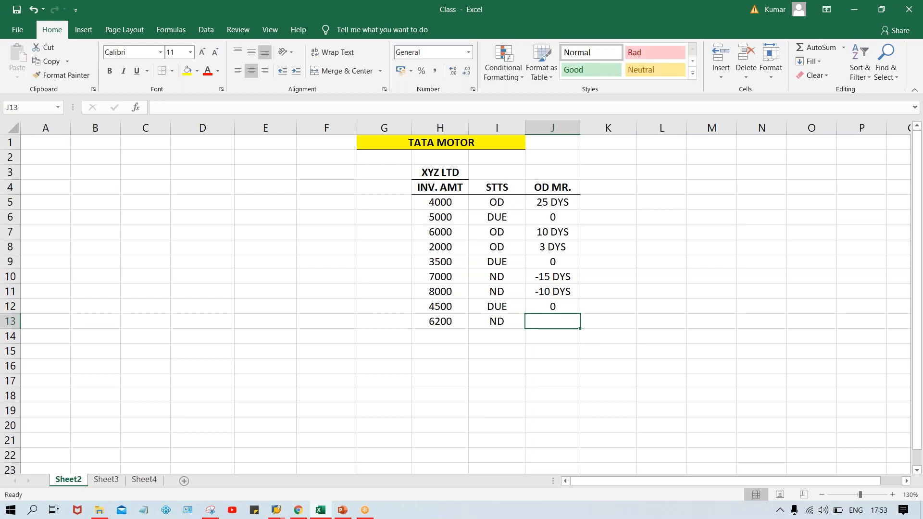
pyautogui.write("'-5 DYS")
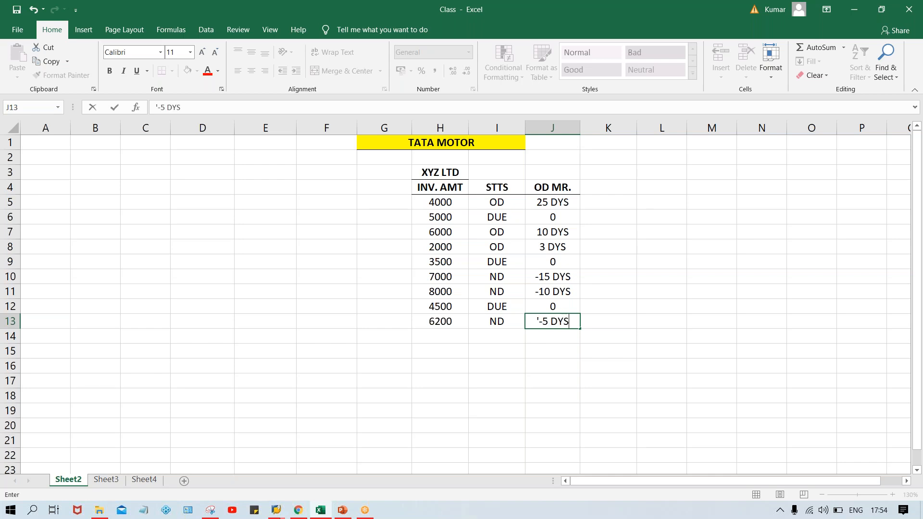
pyautogui.press('Return')
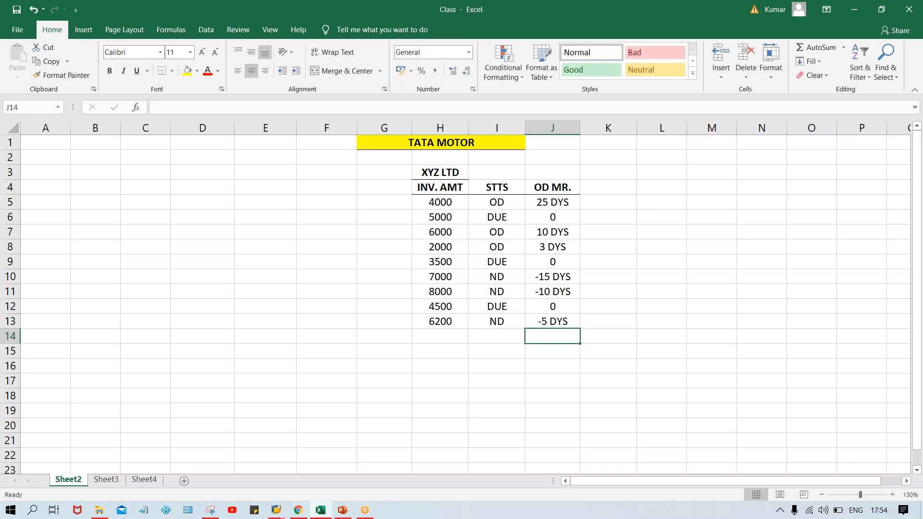
pyautogui.click(556, 276)
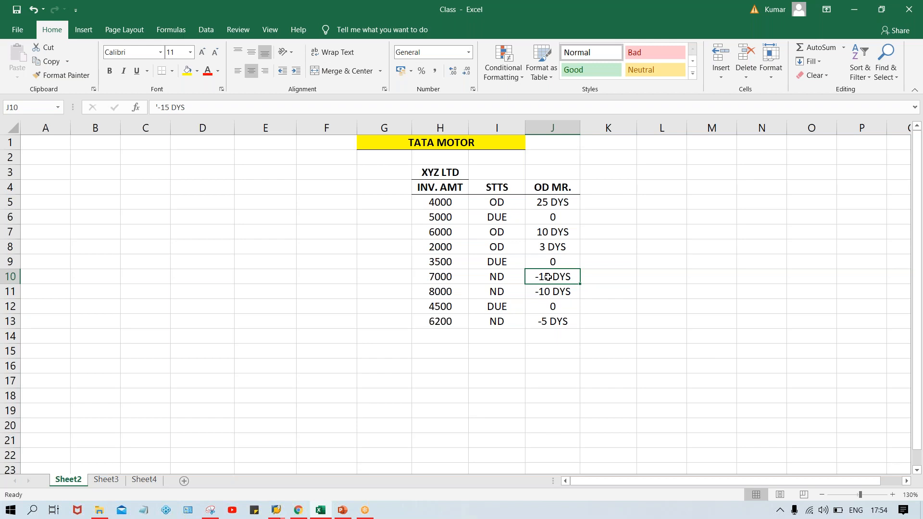
pyautogui.click(499, 282)
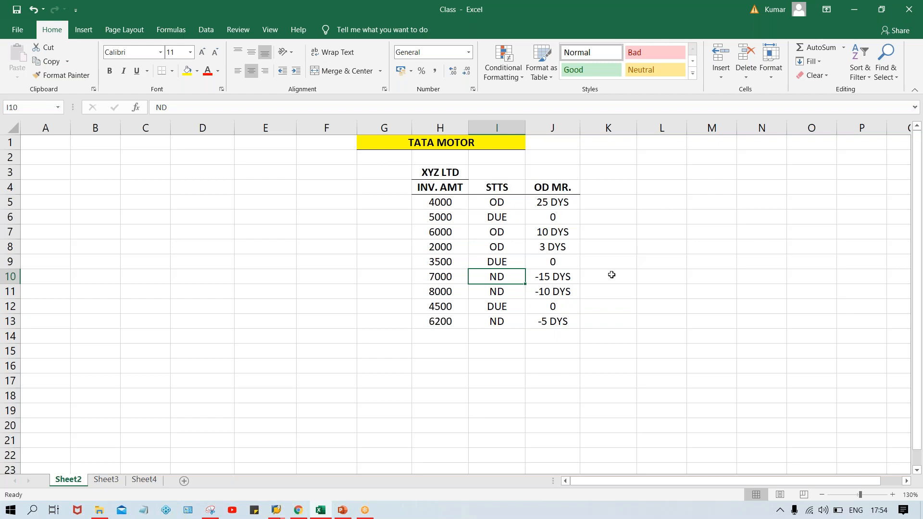
pyautogui.click(559, 280)
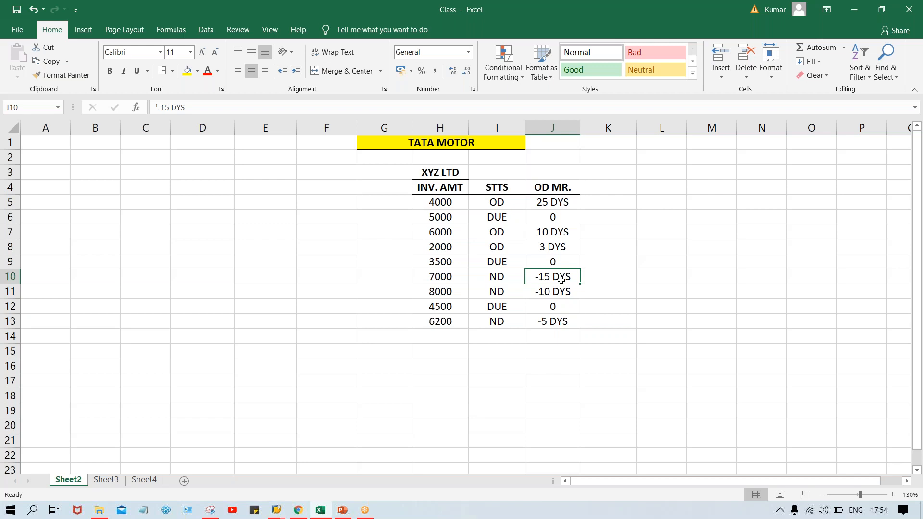
pyautogui.click(537, 297)
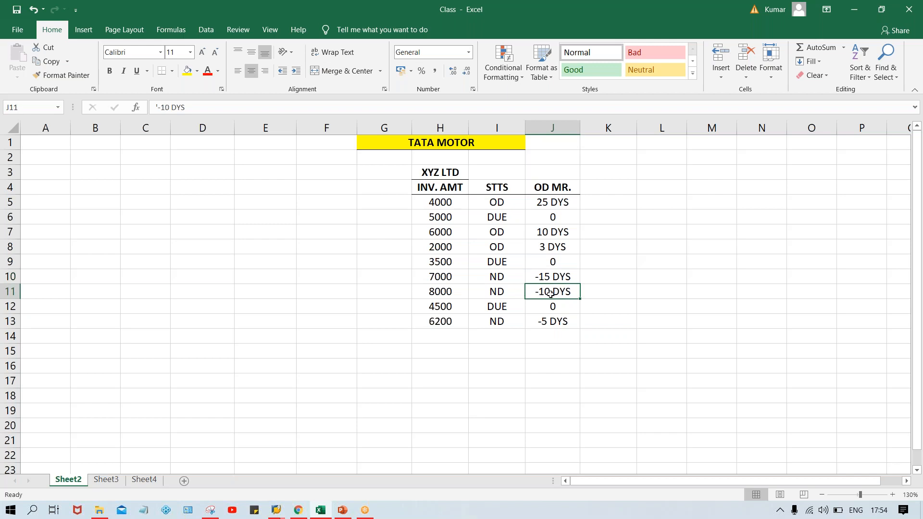
pyautogui.click(553, 335)
pyautogui.click(541, 321)
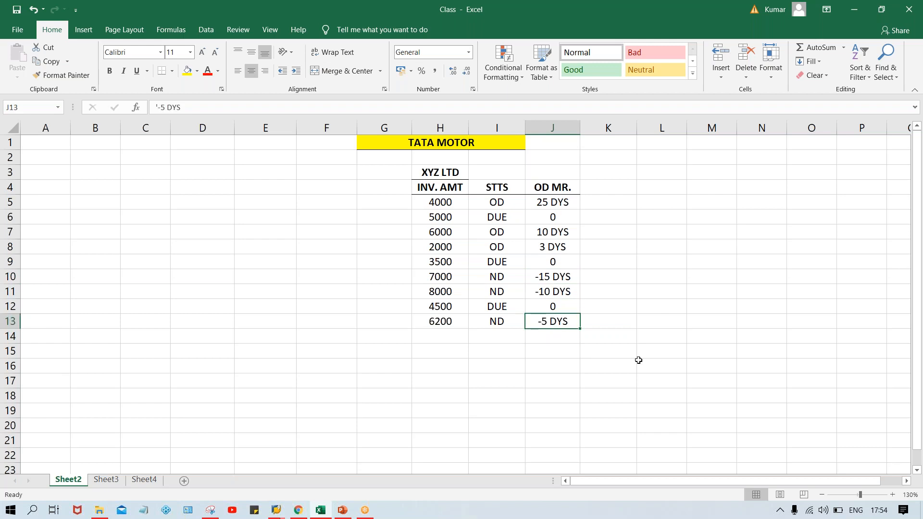
# - Move the invoice table H4:J13 so that it starts in G4, under the TATA MOTOR heading
pyautogui.click(462, 172)
pyautogui.moveTo(462, 172); pyautogui.dragTo(521, 171)
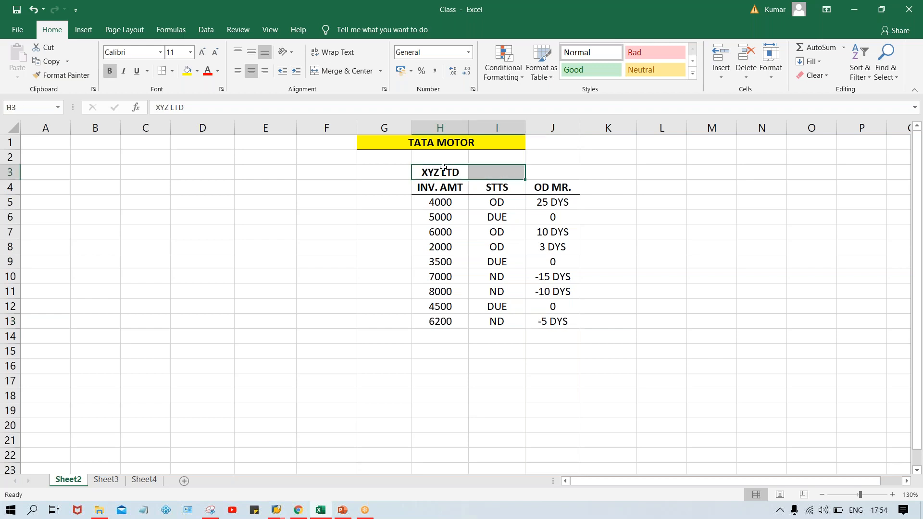
pyautogui.click(441, 202)
pyautogui.moveTo(439, 187); pyautogui.dragTo(555, 319)
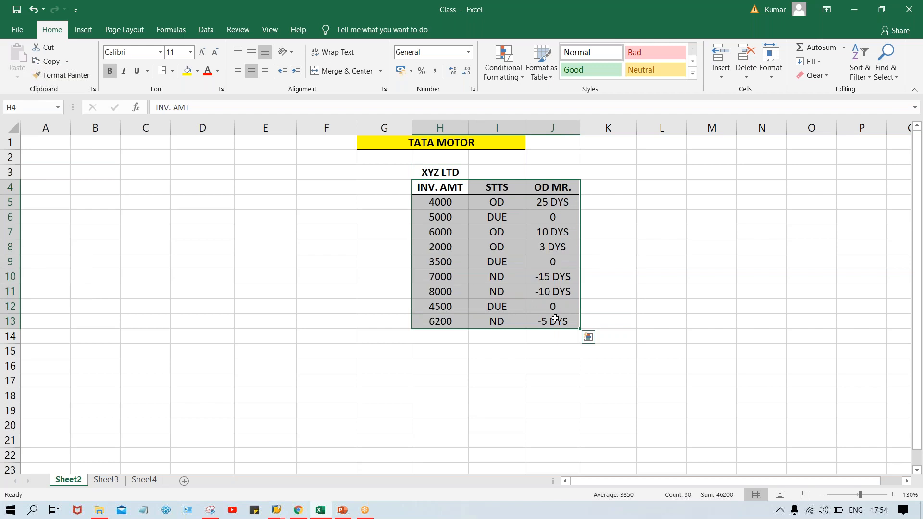
pyautogui.hotkey('ctrl', 'c')
pyautogui.click(382, 184)
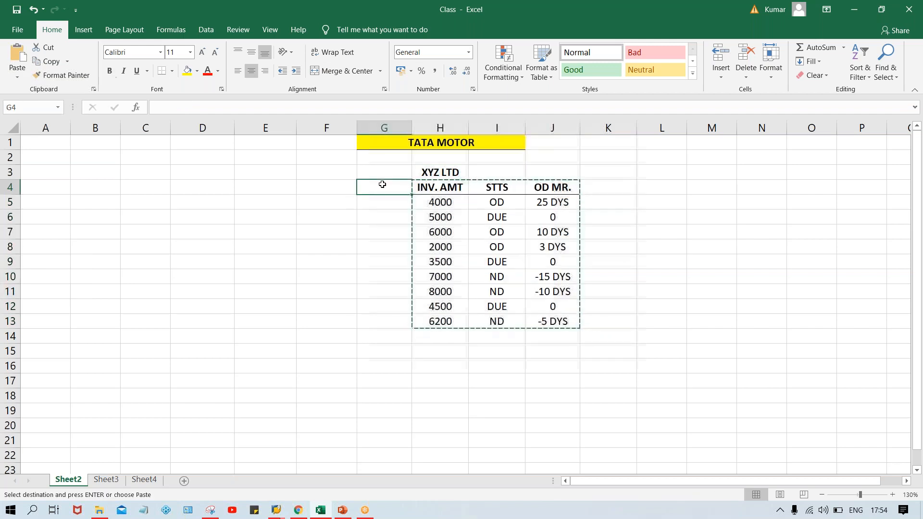
pyautogui.hotkey('ctrl', 'v')
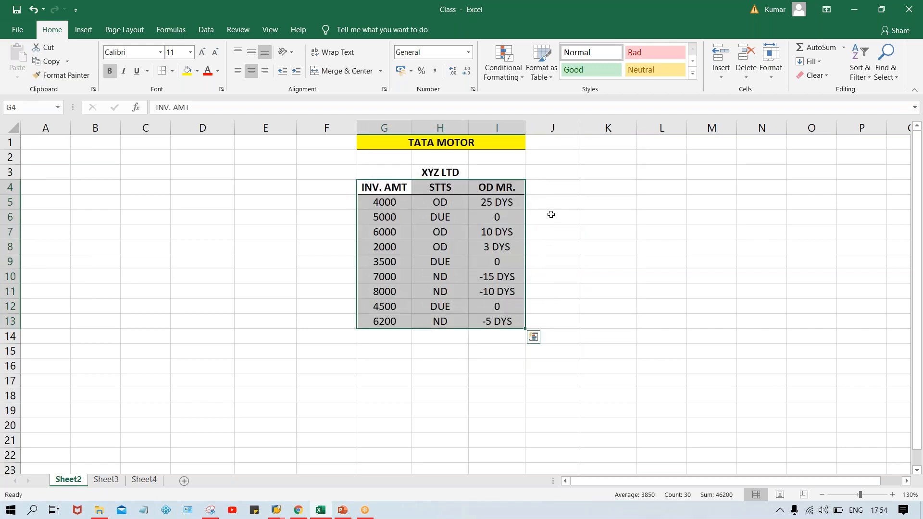
pyautogui.click(550, 215)
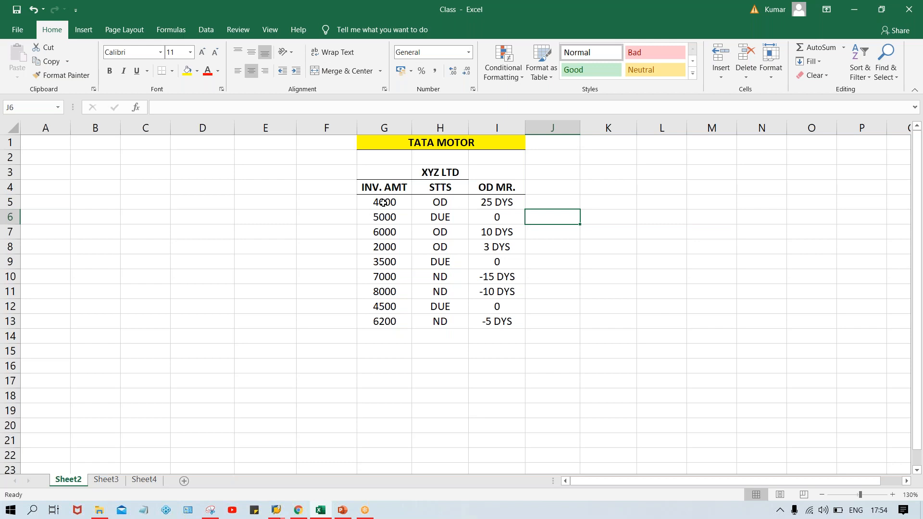
# - Highlight the first invoice row, G5 to I5, with yellow fill
pyautogui.click(506, 201)
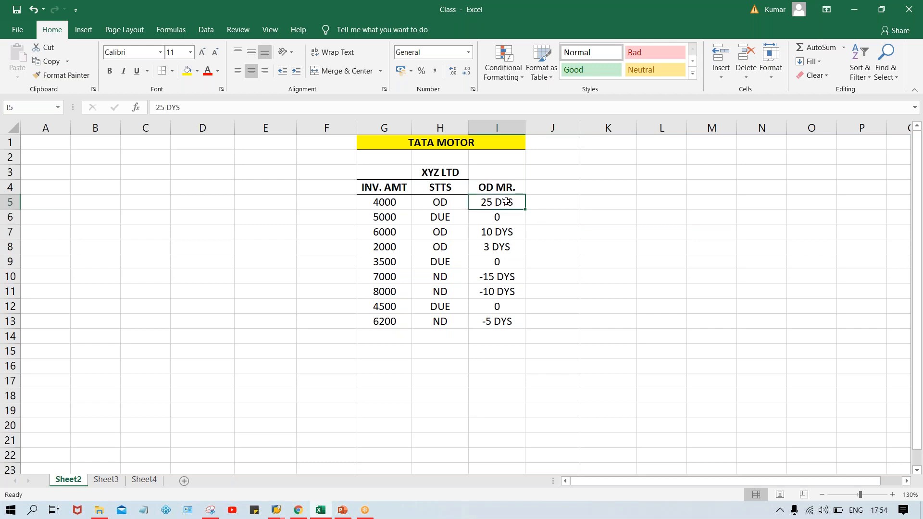
pyautogui.click(187, 71)
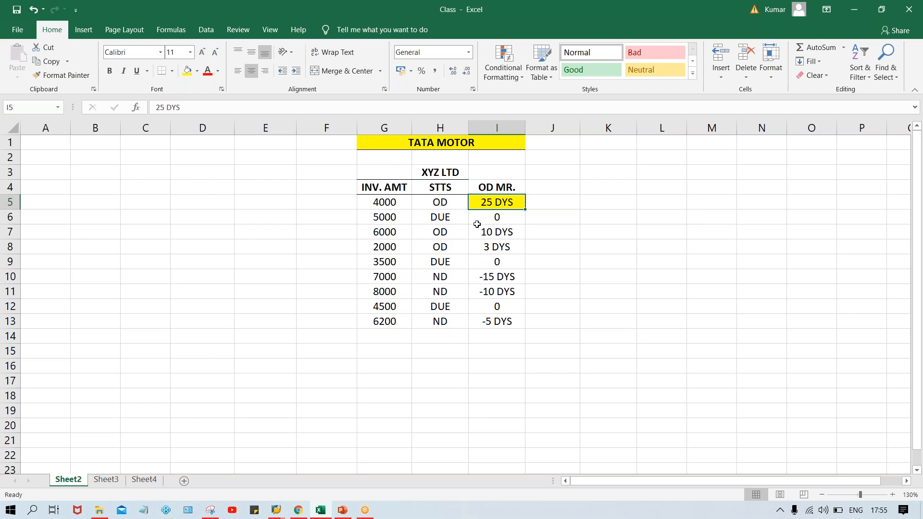
pyautogui.moveTo(388, 202); pyautogui.dragTo(500, 202)
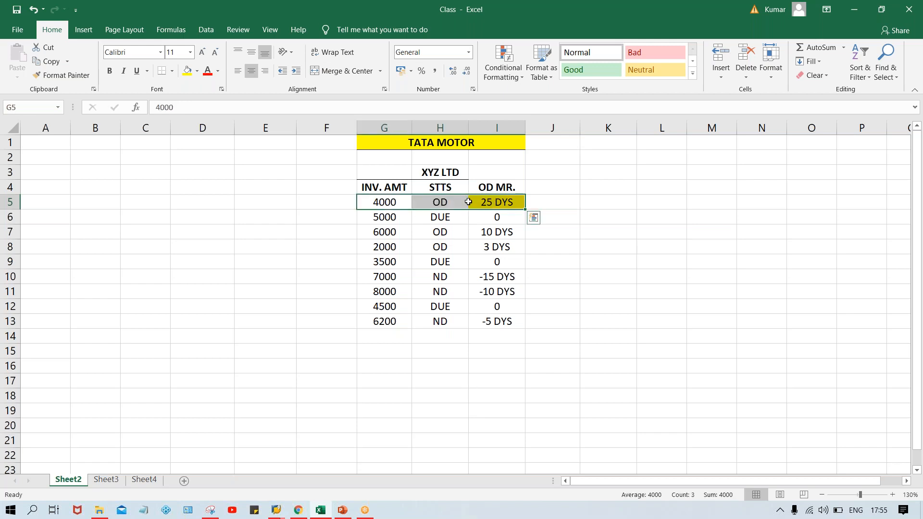
pyautogui.click(187, 70)
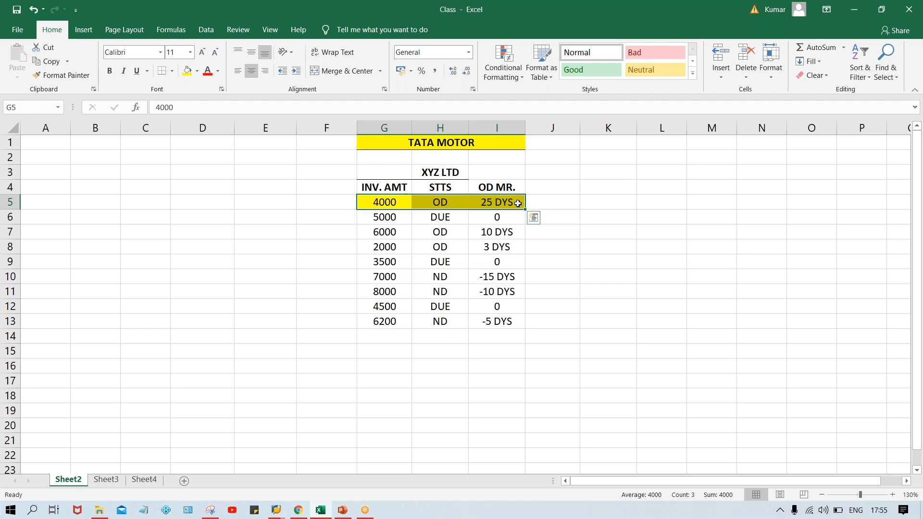
# - Add the header "GRC DAY" in J4 and make it bold
pyautogui.click(537, 188)
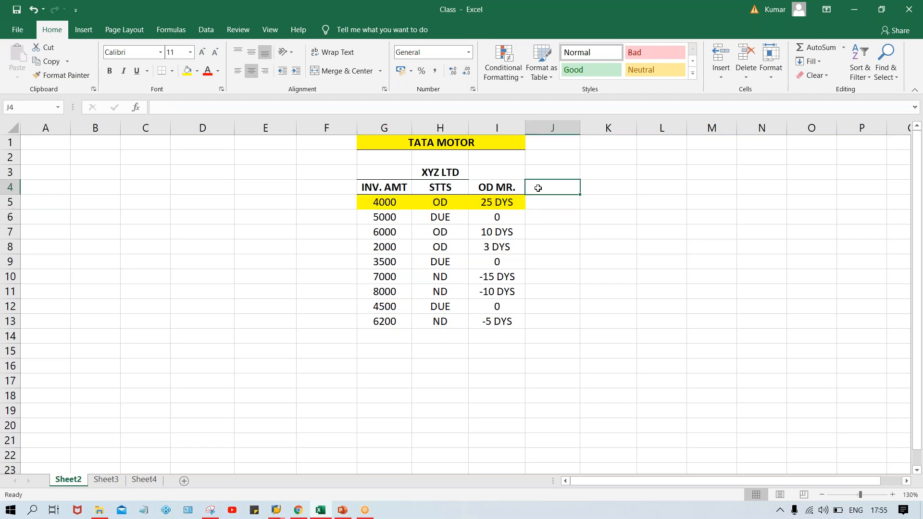
pyautogui.write('GR')
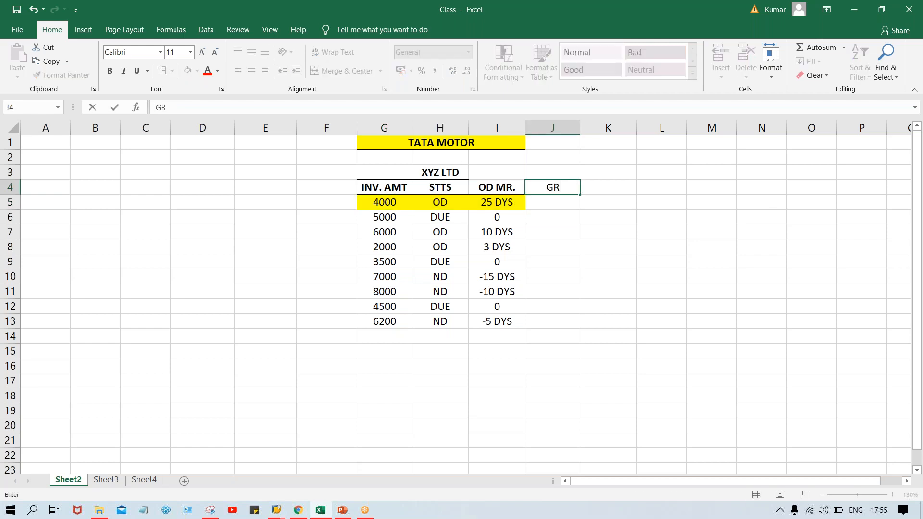
pyautogui.write('C DAY')
pyautogui.press('Return')
pyautogui.press('Up')
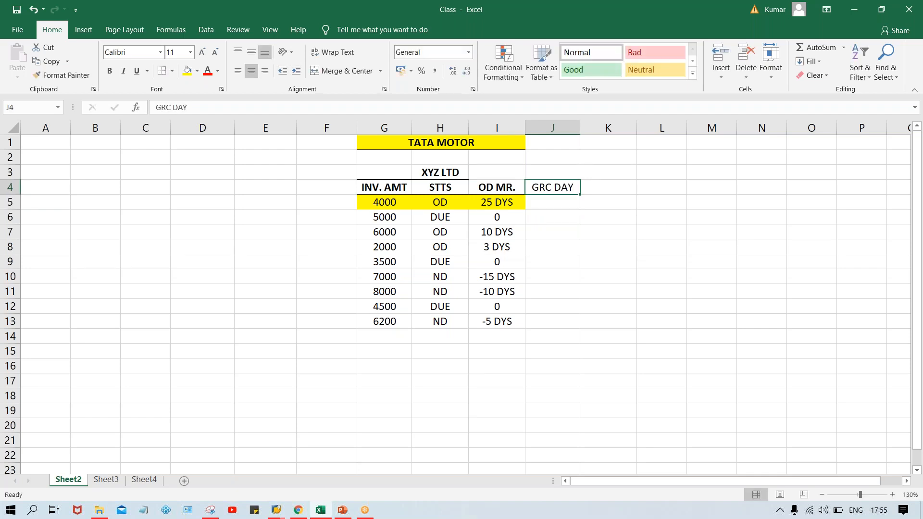
pyautogui.hotkey('ctrl', 'b')
# - Enter "5 DYS" in J5 and fill it down through J13
pyautogui.click(542, 207)
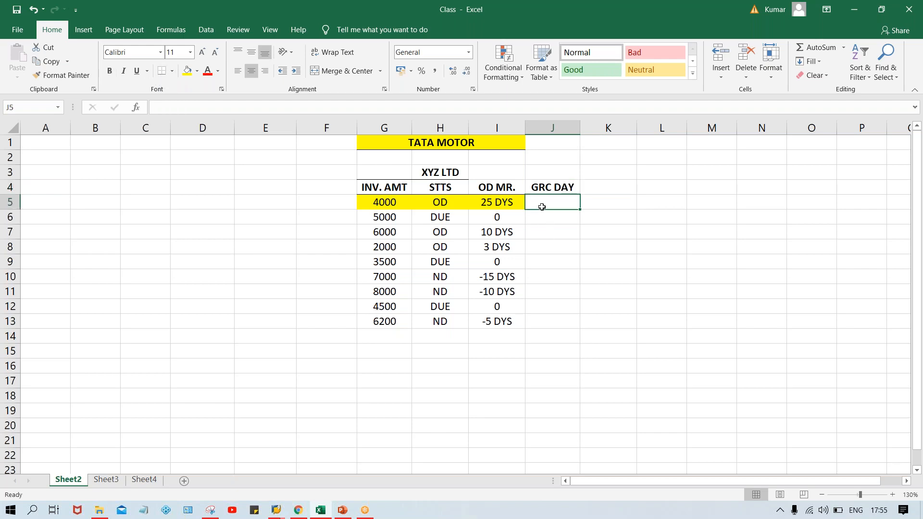
pyautogui.write('5 DYS')
pyautogui.press('Return')
pyautogui.click(555, 202)
pyautogui.moveTo(554, 202); pyautogui.dragTo(541, 320)
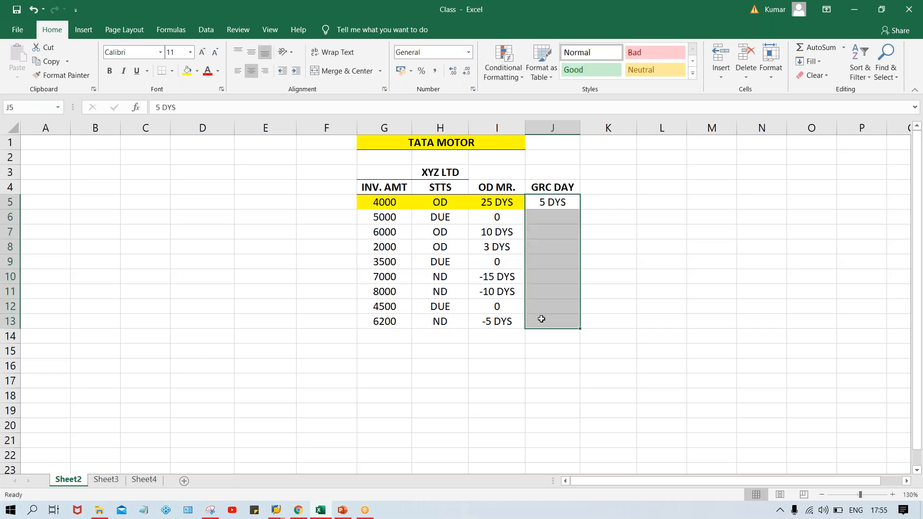
pyautogui.hotkey('ctrl', 'd')
pyautogui.click(690, 213)
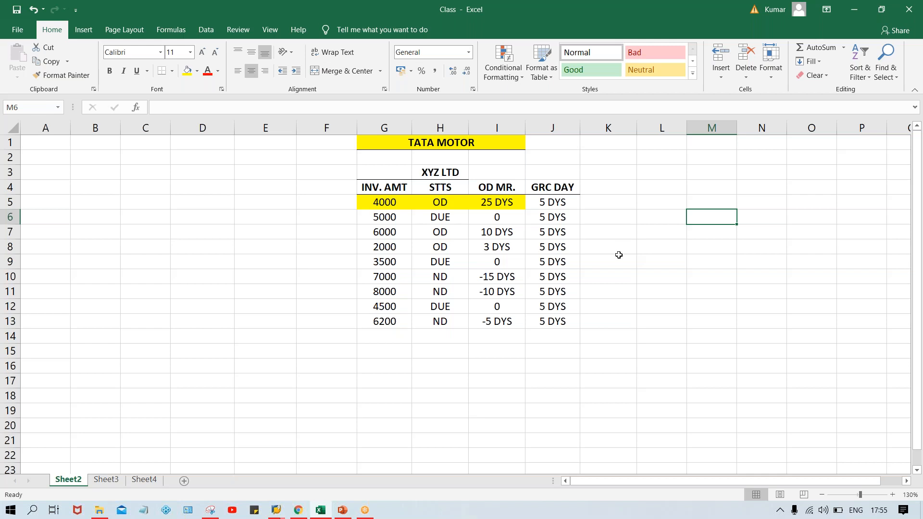
# - Highlight the 4000 and 6000 invoice rows, G5:J5 and G7:J7, with yellow fill, including their grace days
pyautogui.click(541, 202)
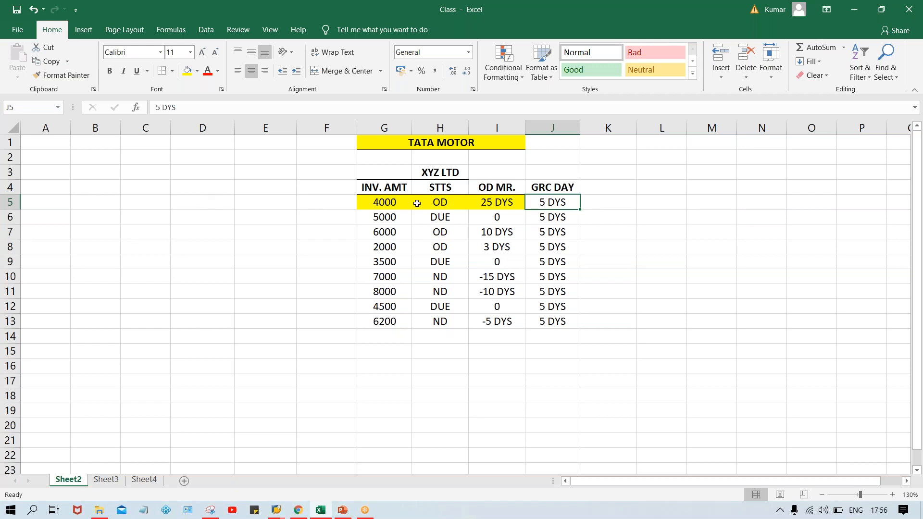
pyautogui.moveTo(399, 202); pyautogui.dragTo(565, 206)
pyautogui.click(187, 71)
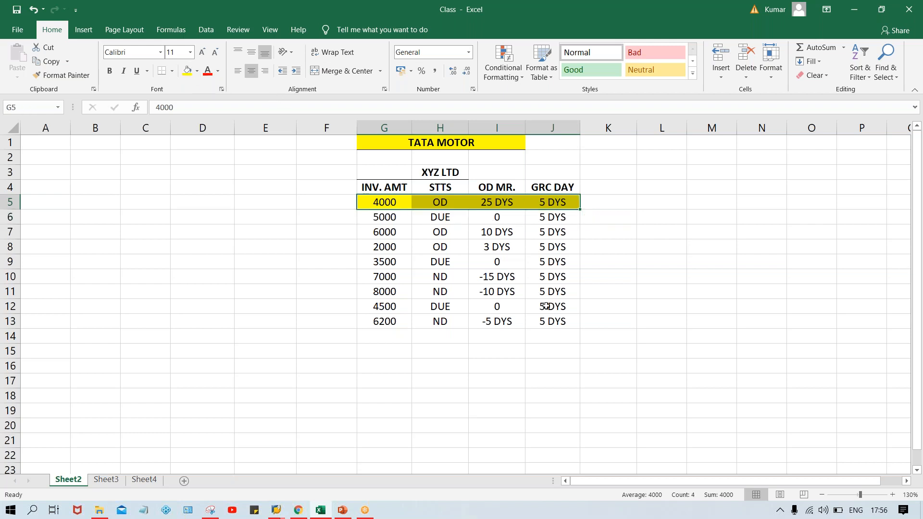
pyautogui.click(620, 325)
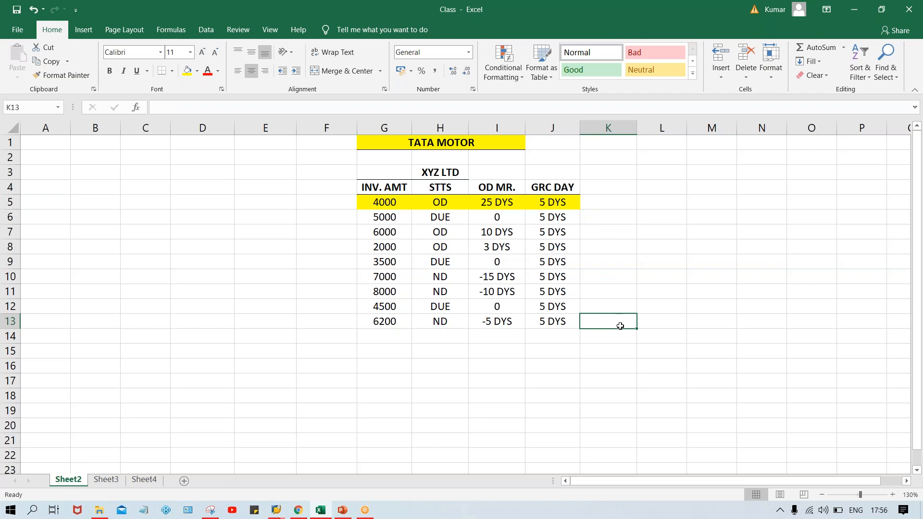
pyautogui.moveTo(380, 230); pyautogui.dragTo(553, 232)
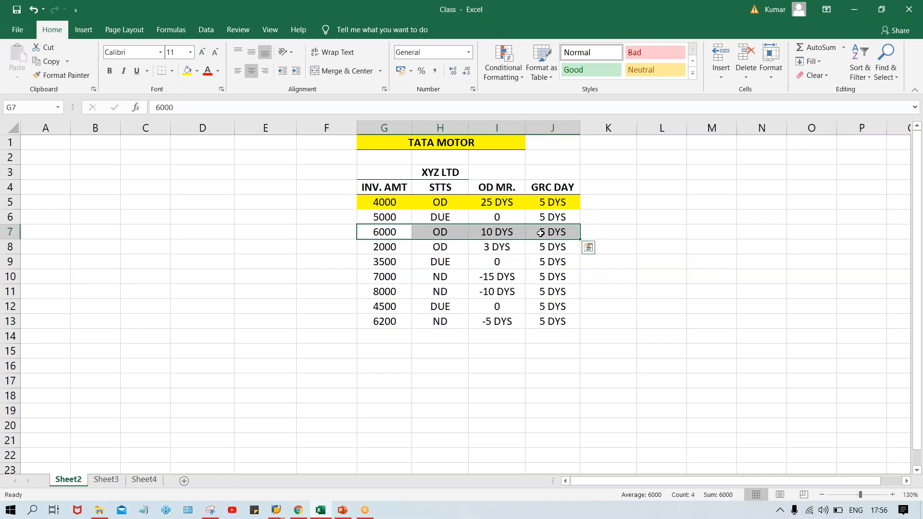
pyautogui.click(188, 73)
pyautogui.click(666, 316)
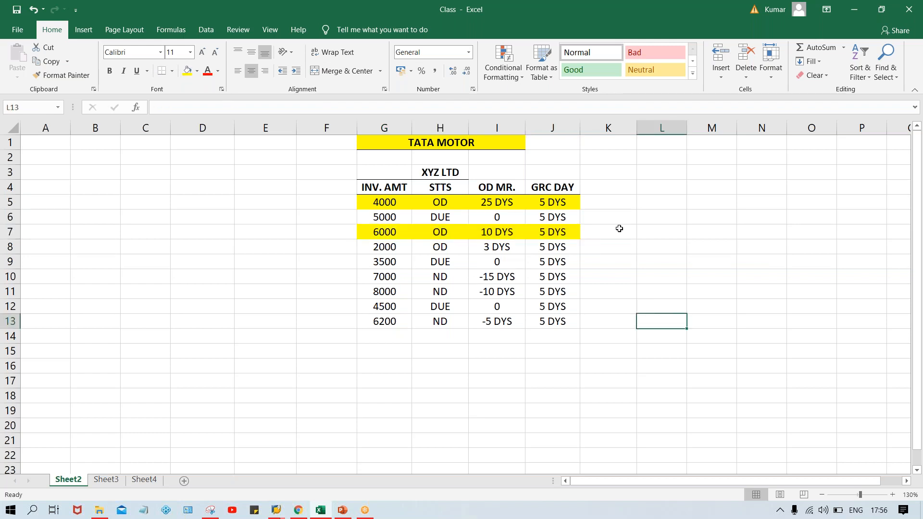
# - Enter "REMIND." in K5 and K7, beside the two highlighted invoice rows
pyautogui.click(615, 204)
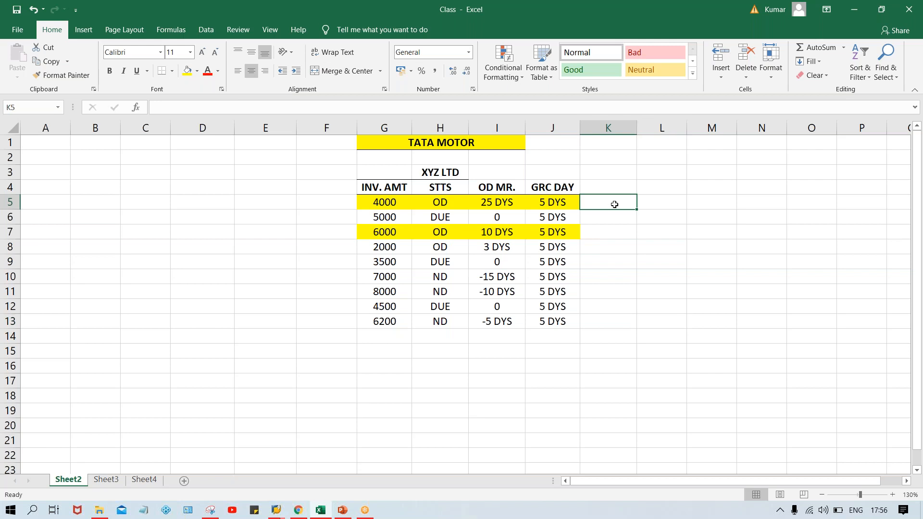
pyautogui.write('REMINDR')
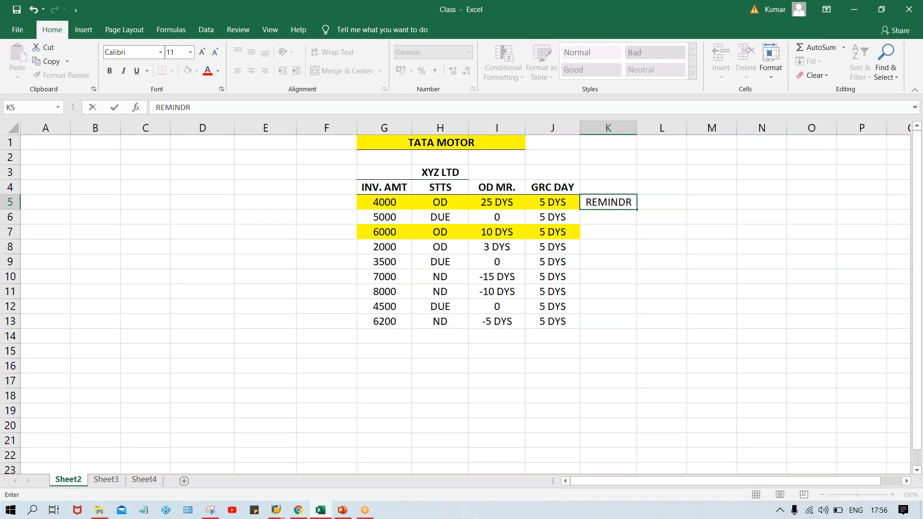
pyautogui.press('BackSpace')
pyautogui.press('BackSpace')
pyautogui.press('BackSpace')
pyautogui.write('ND.')
pyautogui.press('Return')
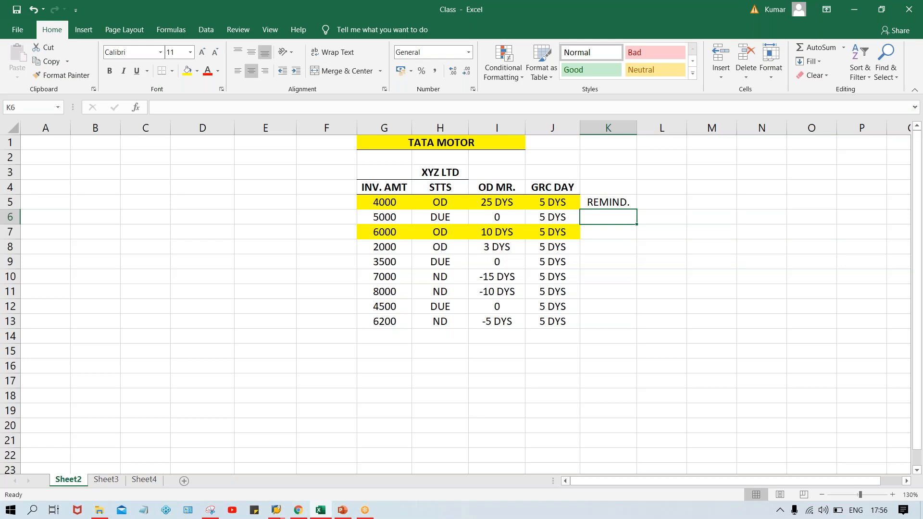
pyautogui.press('Down')
pyautogui.write('R')
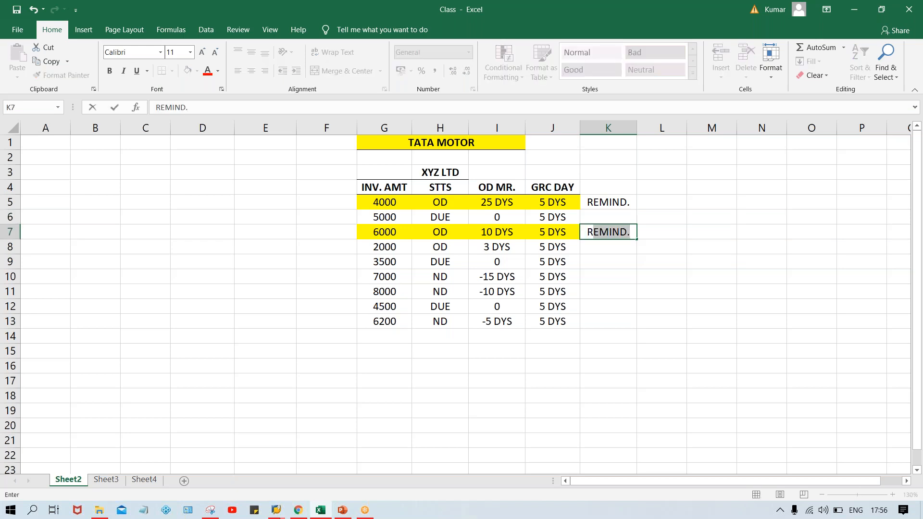
pyautogui.press('Return')
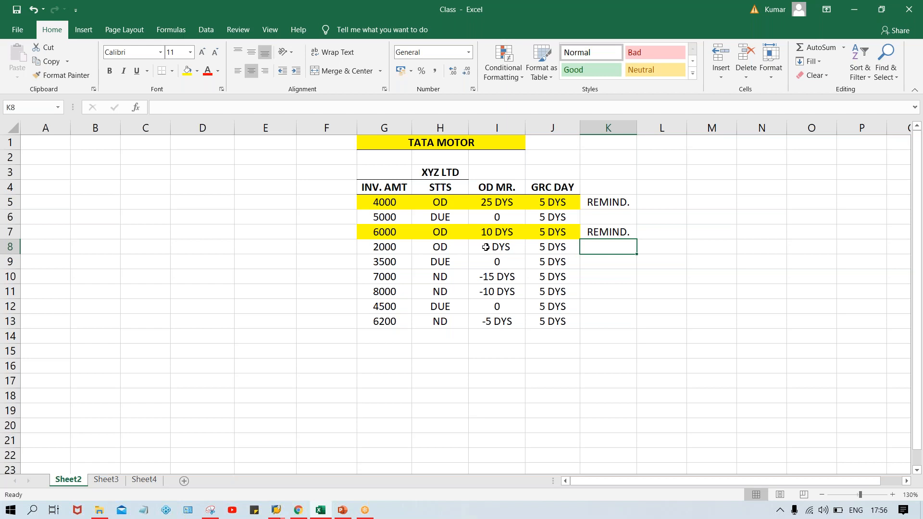
# - Compare the overdue days with the grace days for the 2000 invoice in row 8 and the 4000 invoice in row 5
pyautogui.moveTo(392, 251); pyautogui.dragTo(543, 253)
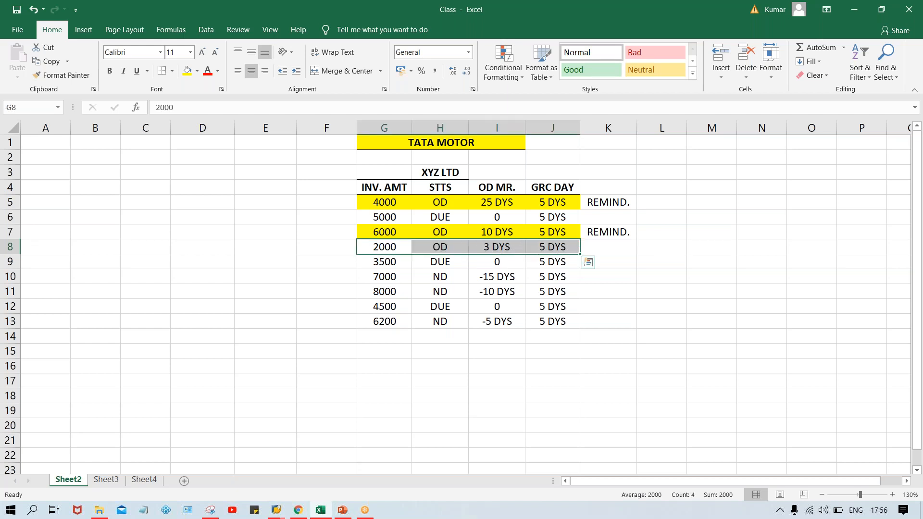
pyautogui.click(550, 247)
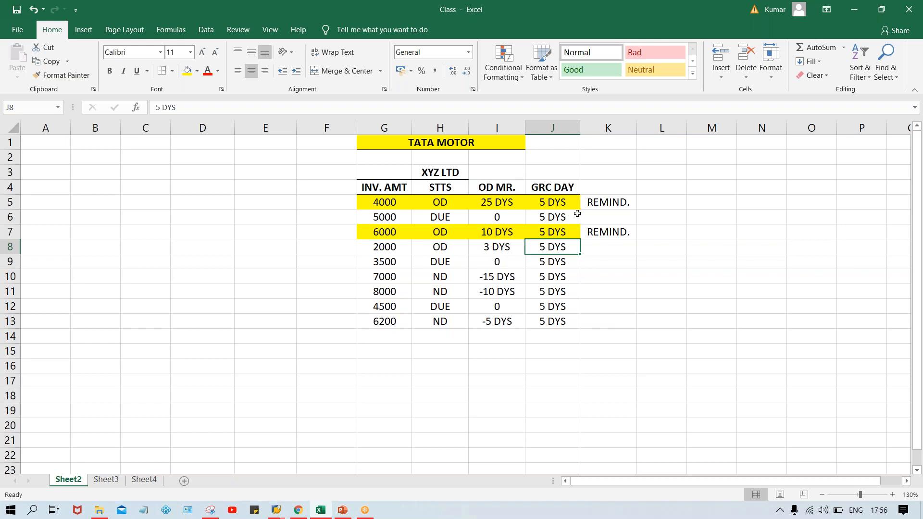
pyautogui.click(604, 205)
pyautogui.click(611, 239)
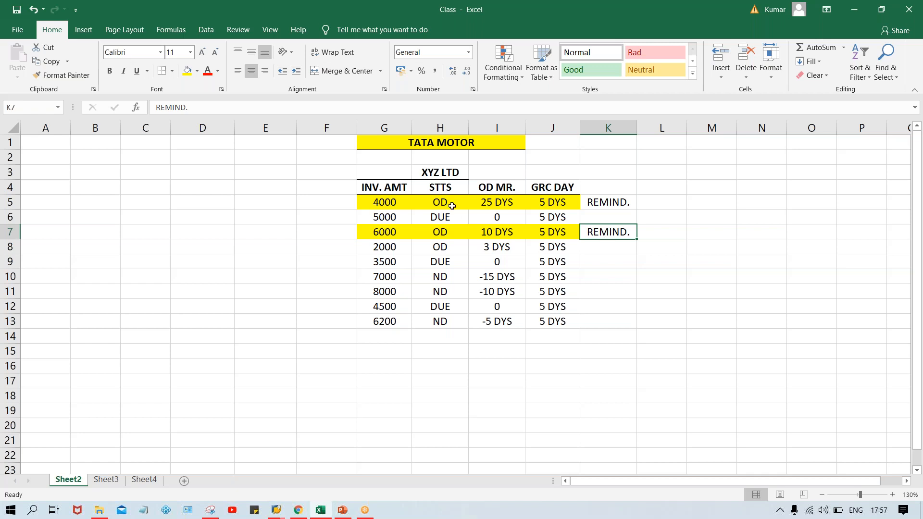
pyautogui.click(444, 173)
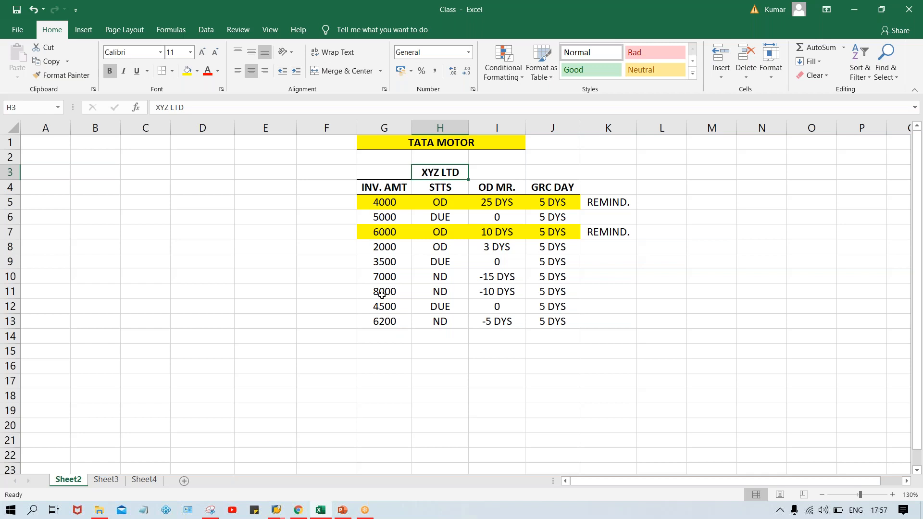
pyautogui.click(487, 203)
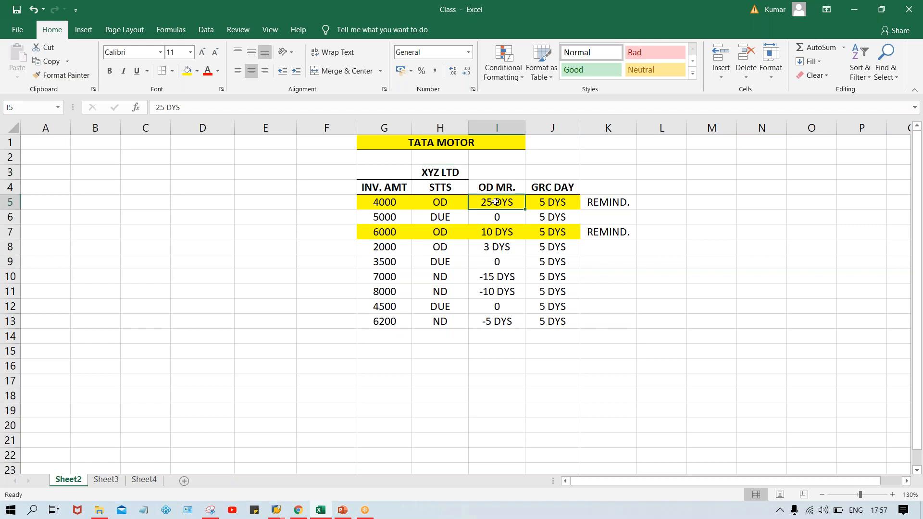
pyautogui.click(553, 203)
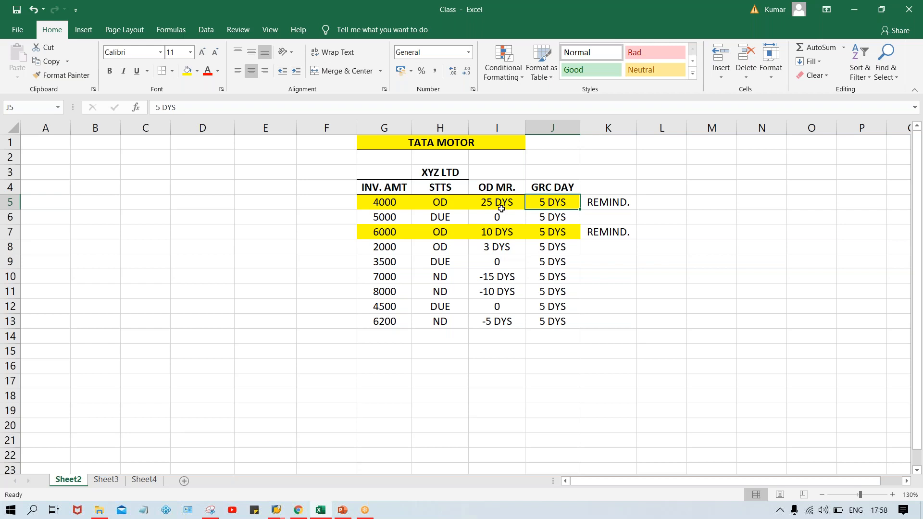
# - Add the label "DUNNING" in I3, beside XYZ LTD, in bold with yellow fill
pyautogui.click(488, 172)
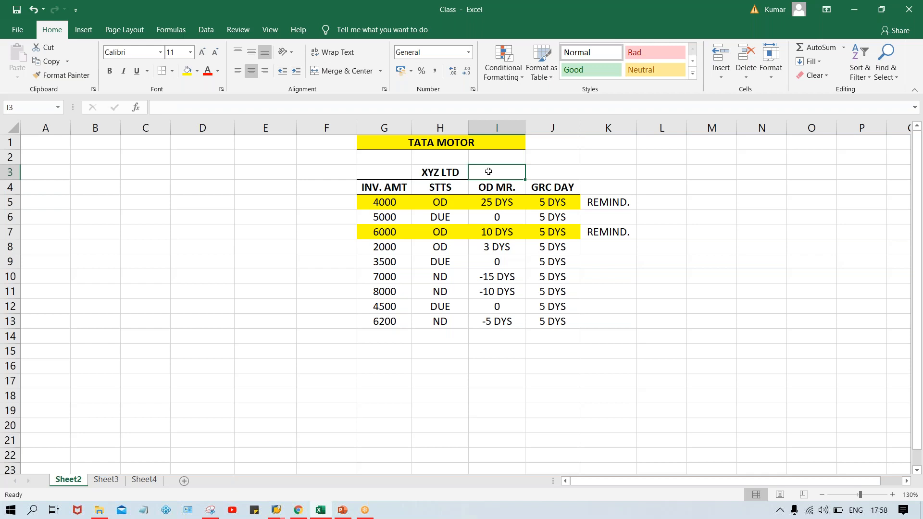
pyautogui.write('DUNNING')
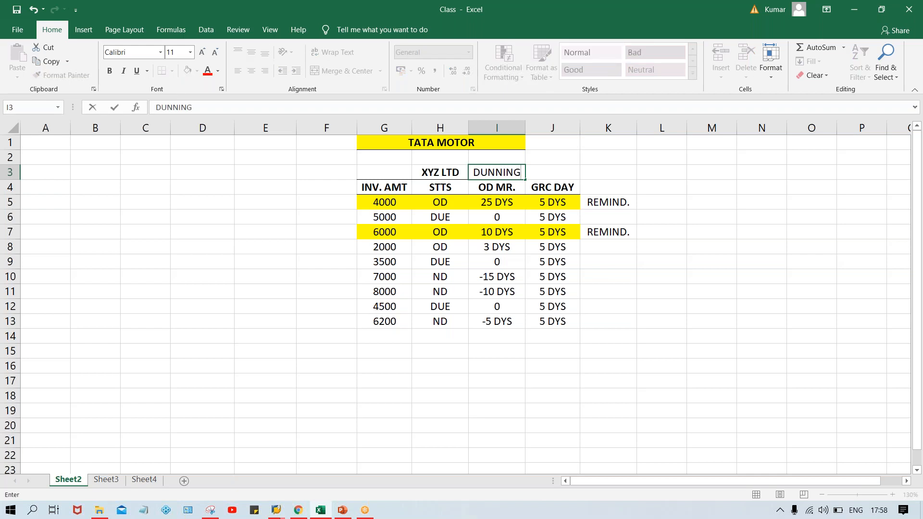
pyautogui.press('Return')
pyautogui.click(491, 172)
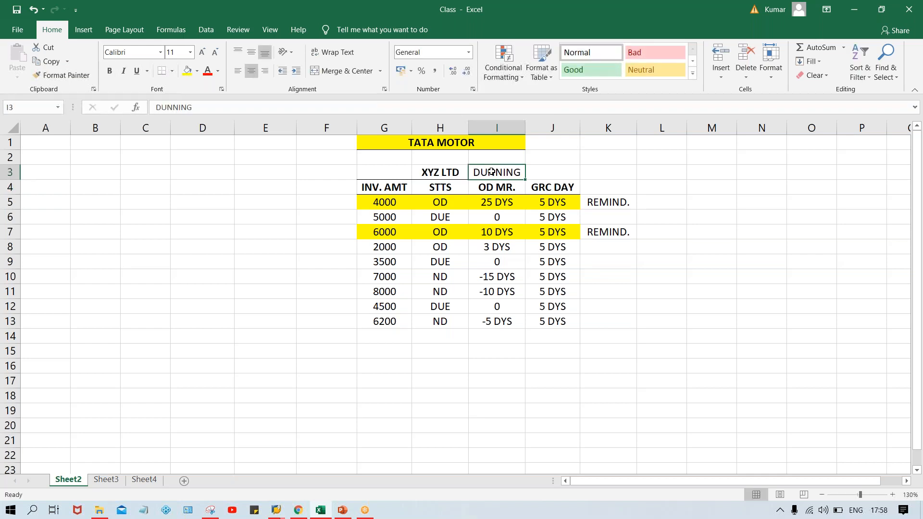
pyautogui.hotkey('ctrl', 'b')
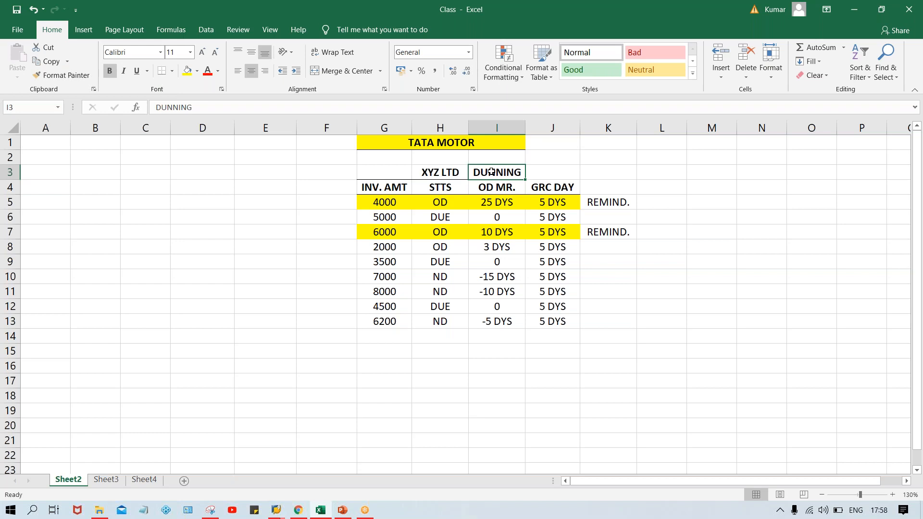
pyautogui.click(187, 71)
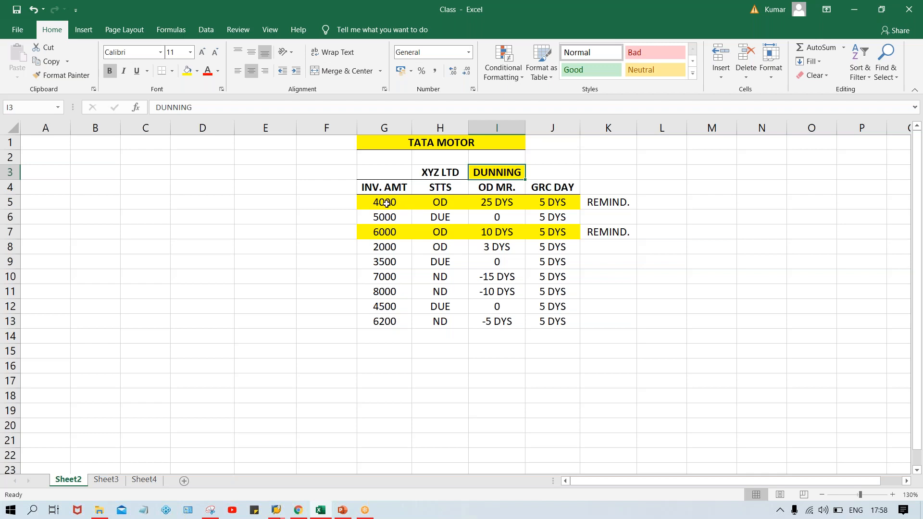
# - Mark the two highlighted invoice rows with "E" in F5 and F7
pyautogui.click(328, 206)
pyautogui.write('E')
pyautogui.press('Return')
pyautogui.press('Return')
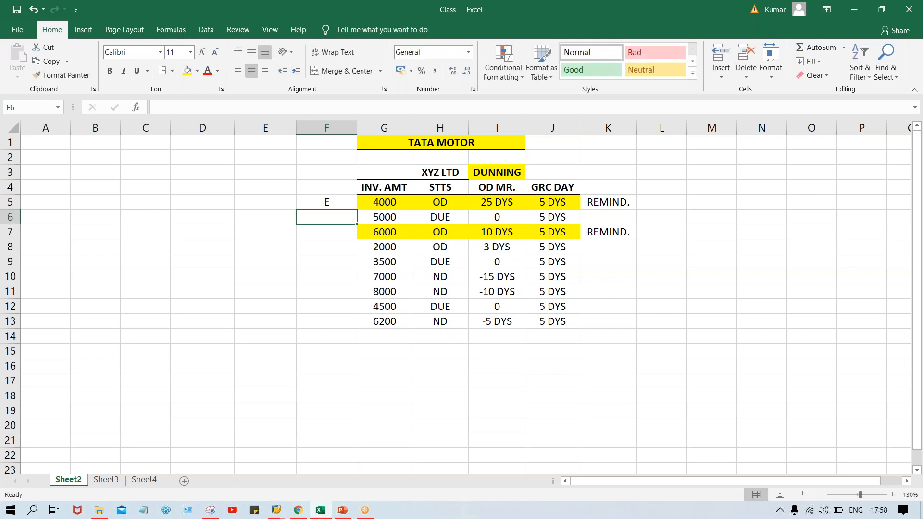
pyautogui.write('E')
pyautogui.press('Return')
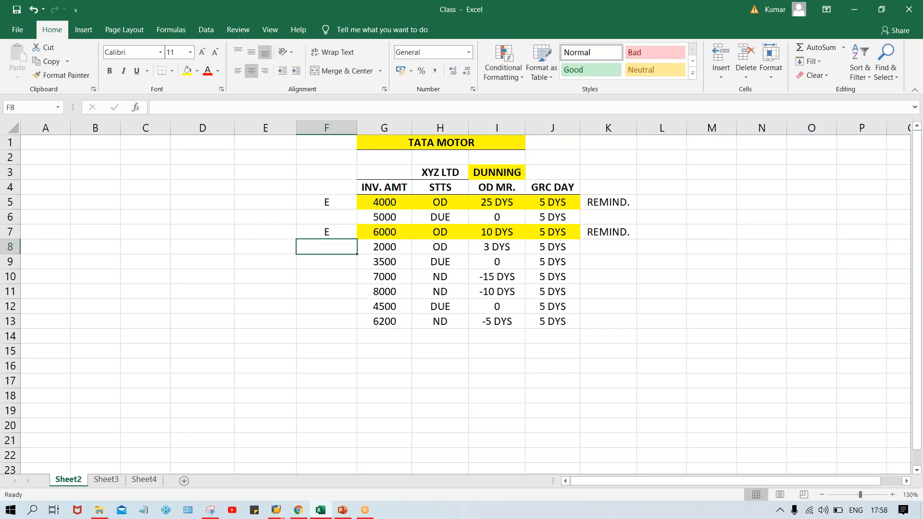
# - Enter "NE" in F6 and F8, and fill it down from F8 through F13
pyautogui.click(337, 215)
pyautogui.write('N')
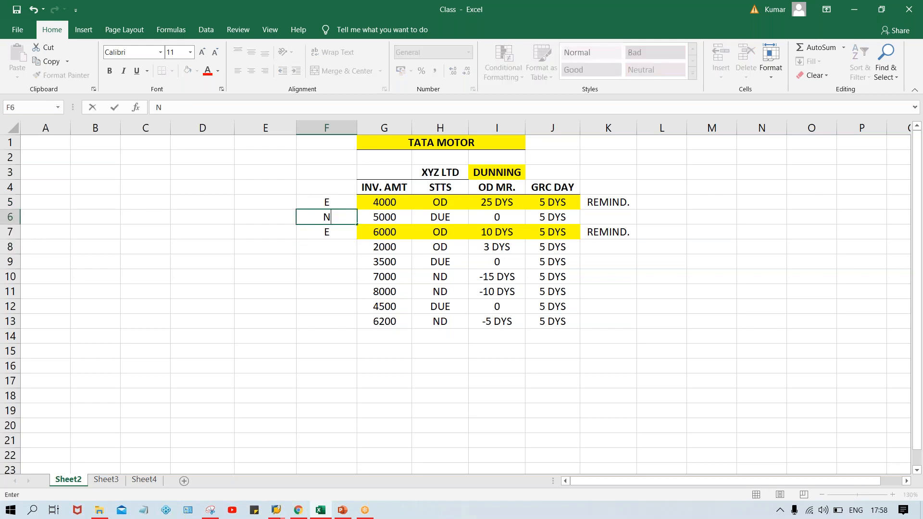
pyautogui.write('E')
pyautogui.press('Return')
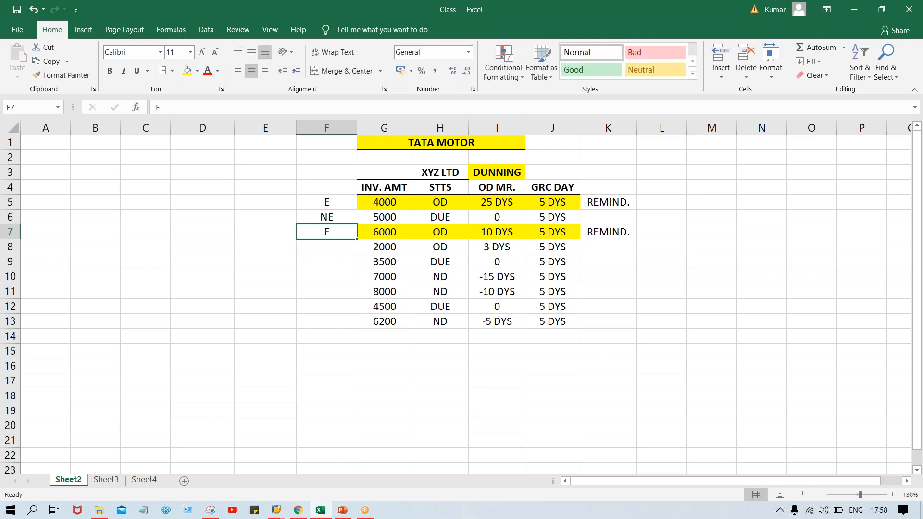
pyautogui.click(326, 248)
pyautogui.write('NE')
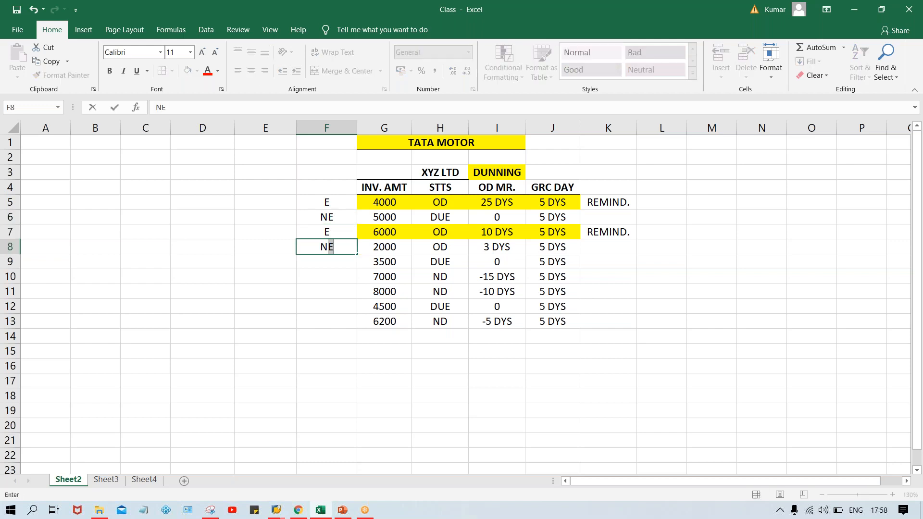
pyautogui.press('Return')
pyautogui.moveTo(323, 249); pyautogui.dragTo(322, 321)
pyautogui.hotkey('ctrl', 'd')
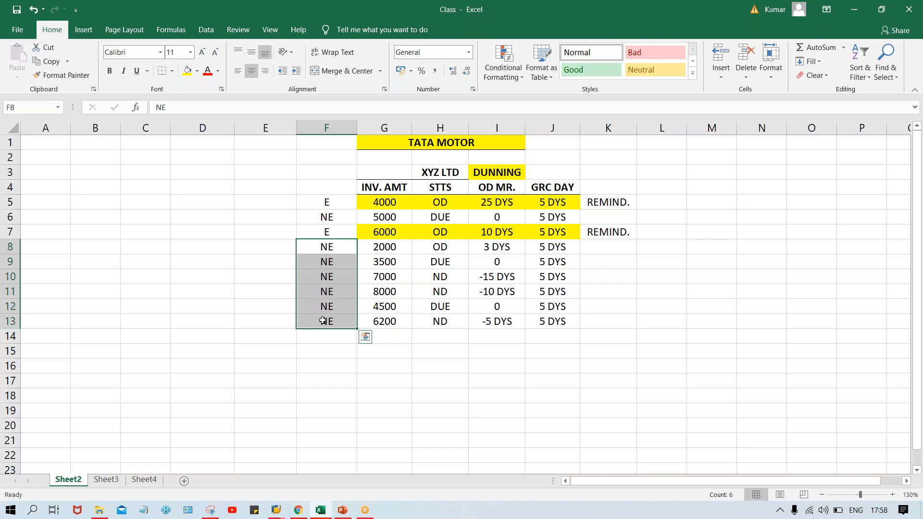
pyautogui.click(268, 296)
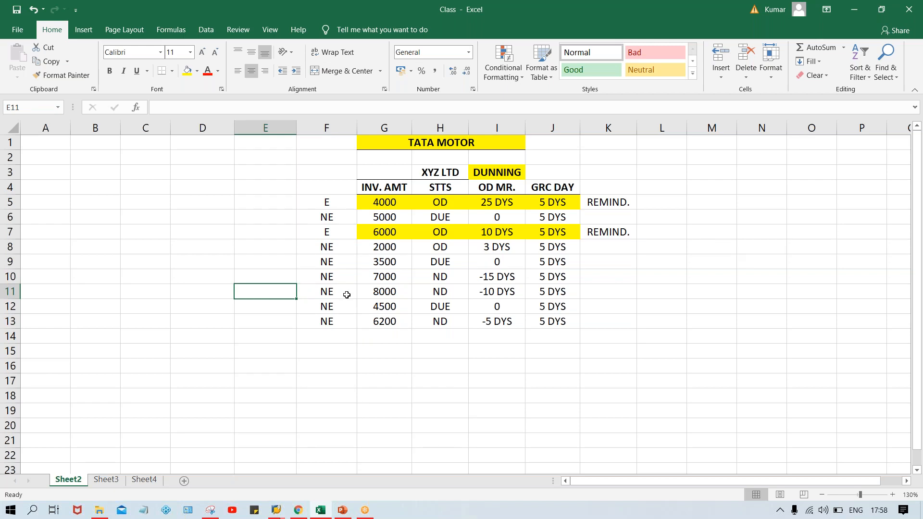
# - Review the "E" marks, overdue status, overdue days and grace days of the highlighted invoices in rows 5 and 7
pyautogui.click(338, 204)
pyautogui.click(338, 236)
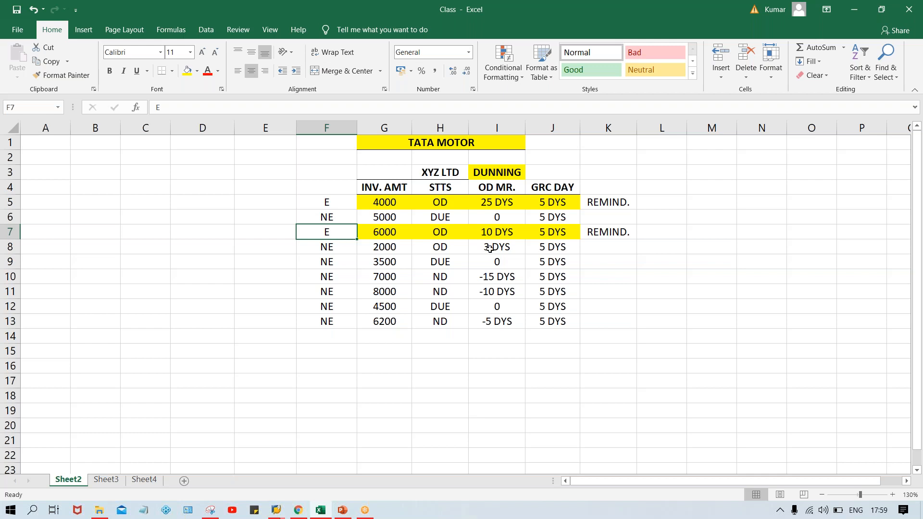
pyautogui.click(501, 207)
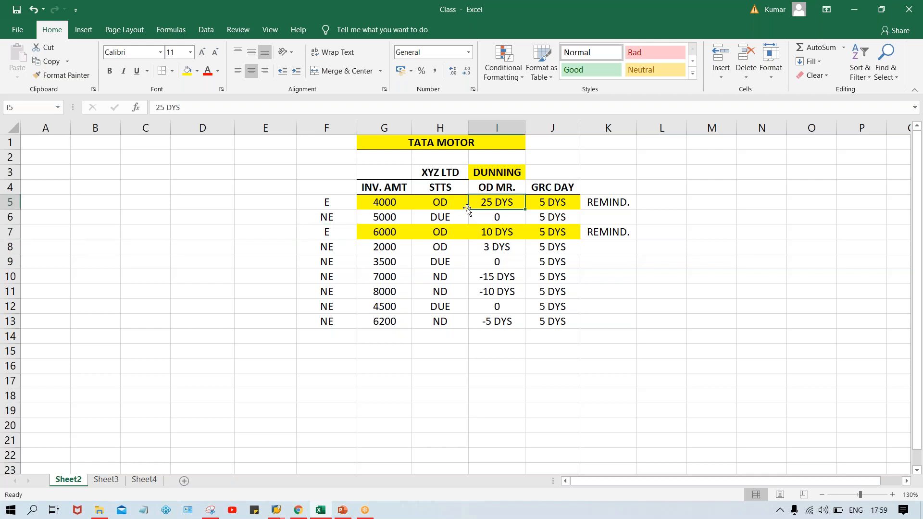
pyautogui.click(443, 202)
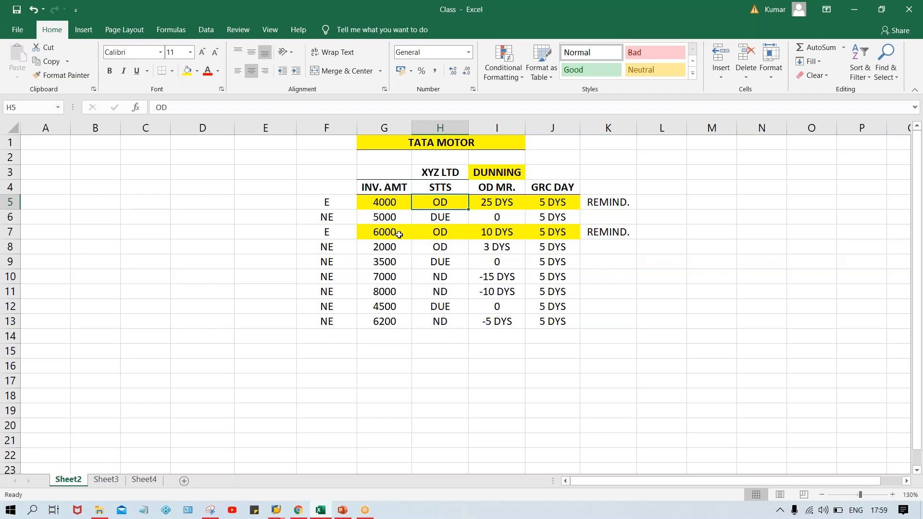
pyautogui.click(444, 235)
pyautogui.click(444, 202)
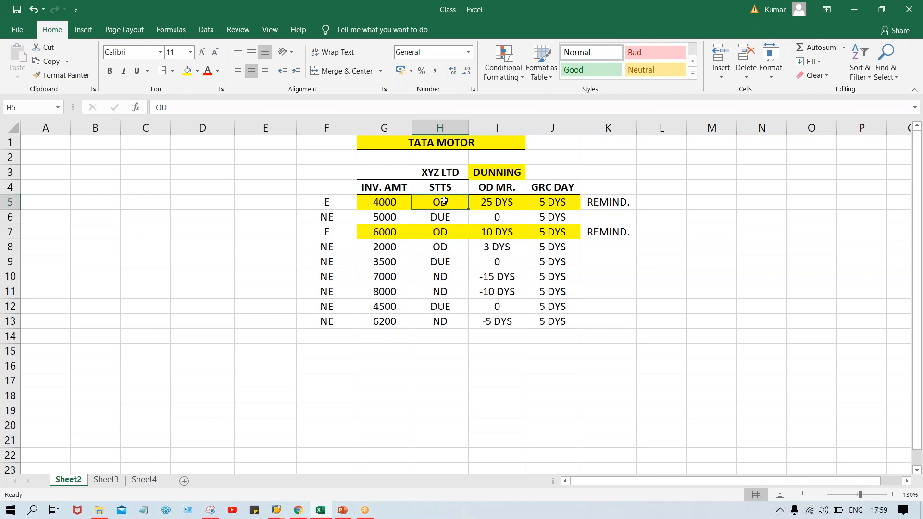
pyautogui.click(444, 233)
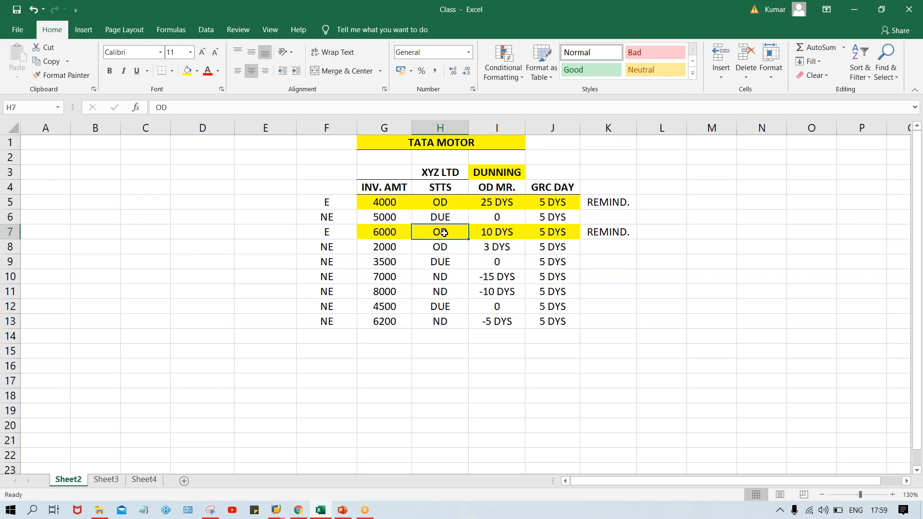
pyautogui.click(556, 204)
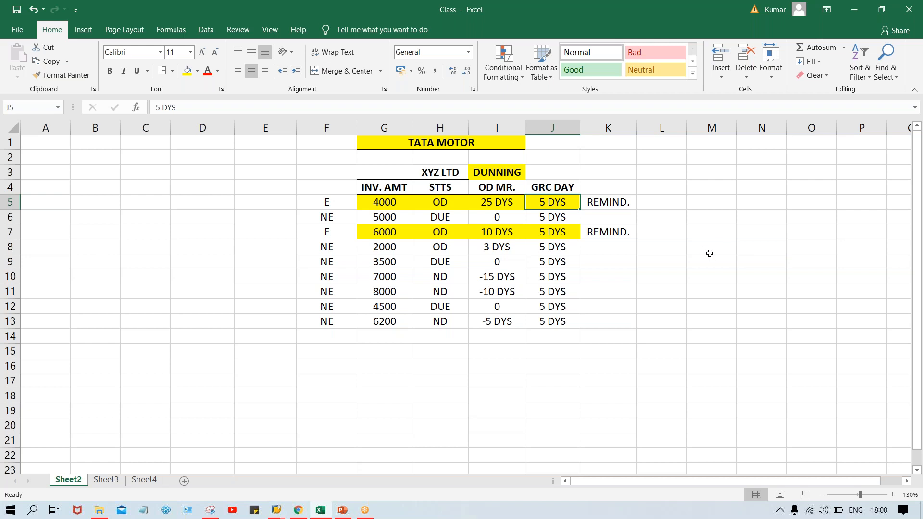
# - Enter 3 in L5, beside the first invoice's "REMIND." entry
pyautogui.click(665, 205)
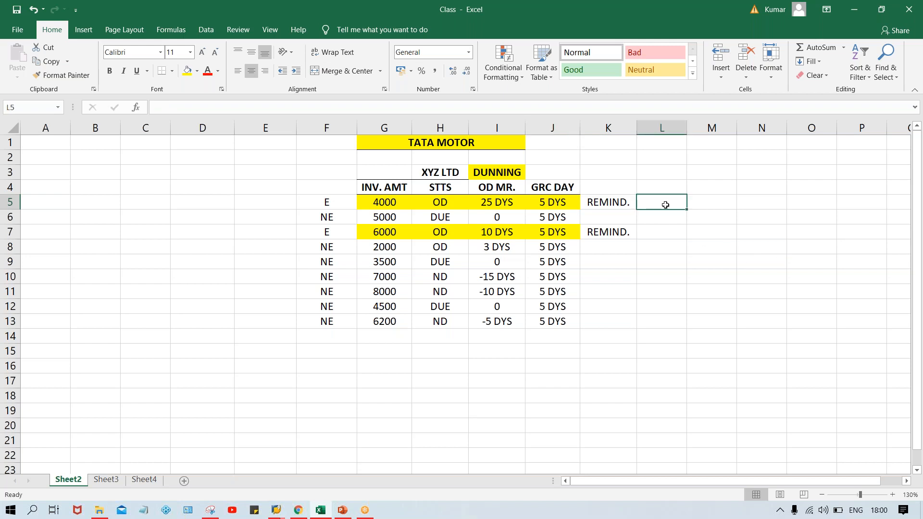
pyautogui.write('3')
pyautogui.press('Return')
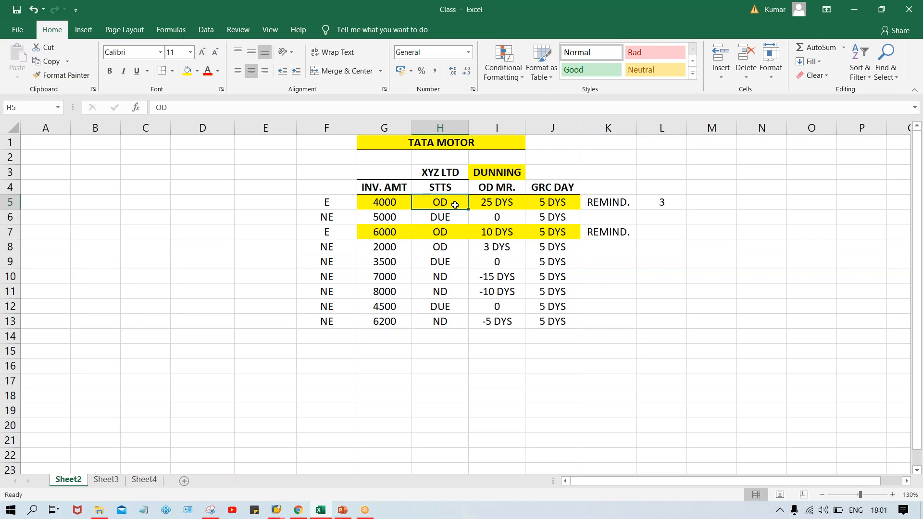
# - Set the reminder number in L5, beside the first invoice's "REMIND." entry, to 1
pyautogui.click(575, 204)
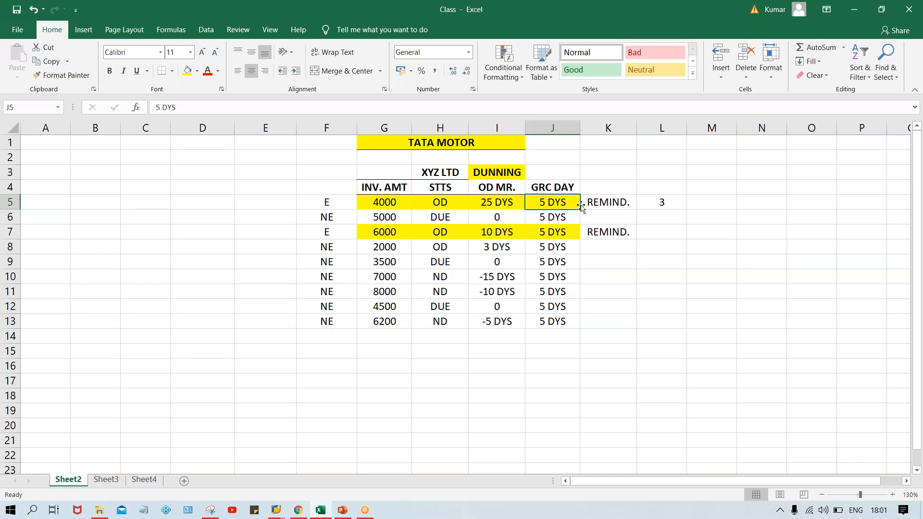
pyautogui.click(662, 202)
pyautogui.write('1')
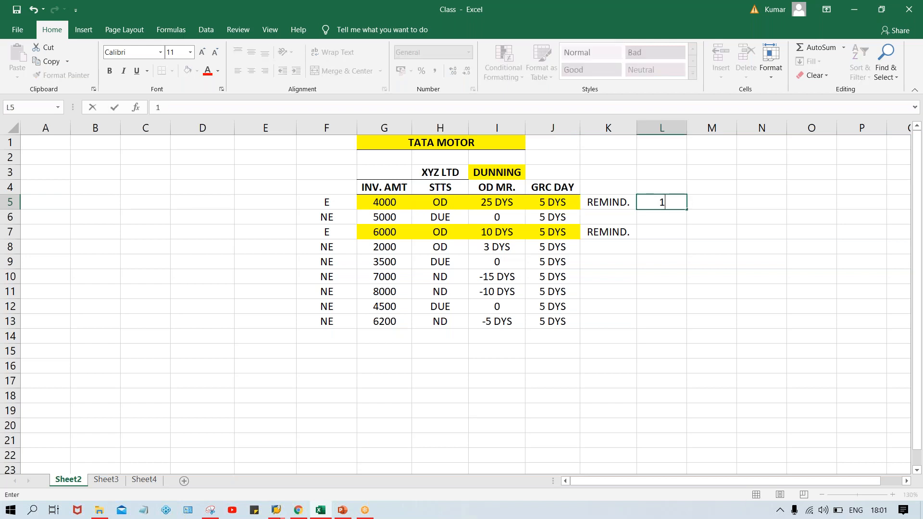
pyautogui.click(668, 243)
# - Set the reminder number in L5 to 2 and enter 1 in L7 for the second overdue invoice
pyautogui.click(668, 205)
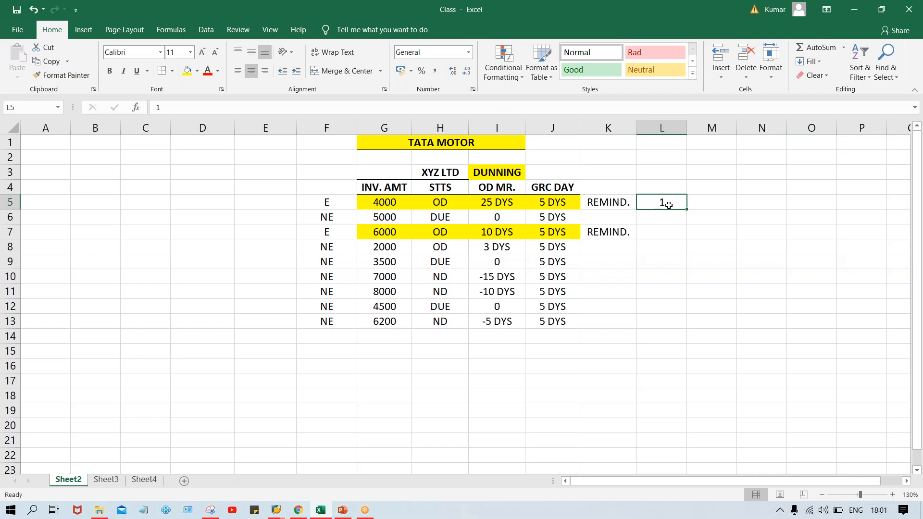
pyautogui.write('2')
pyautogui.click(716, 202)
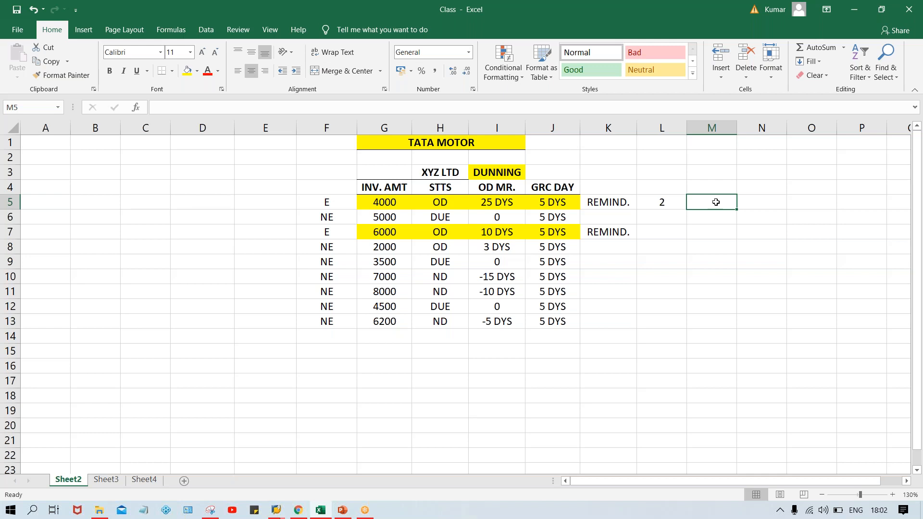
pyautogui.click(664, 204)
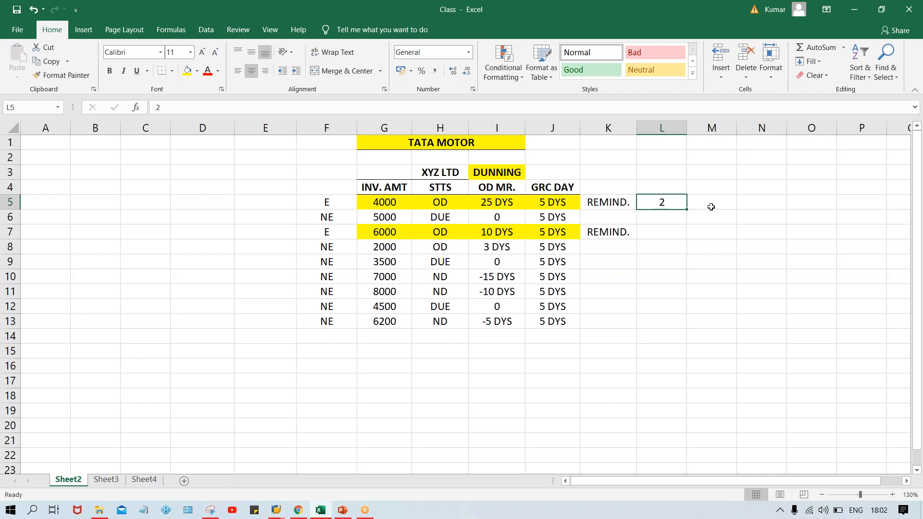
pyautogui.click(434, 204)
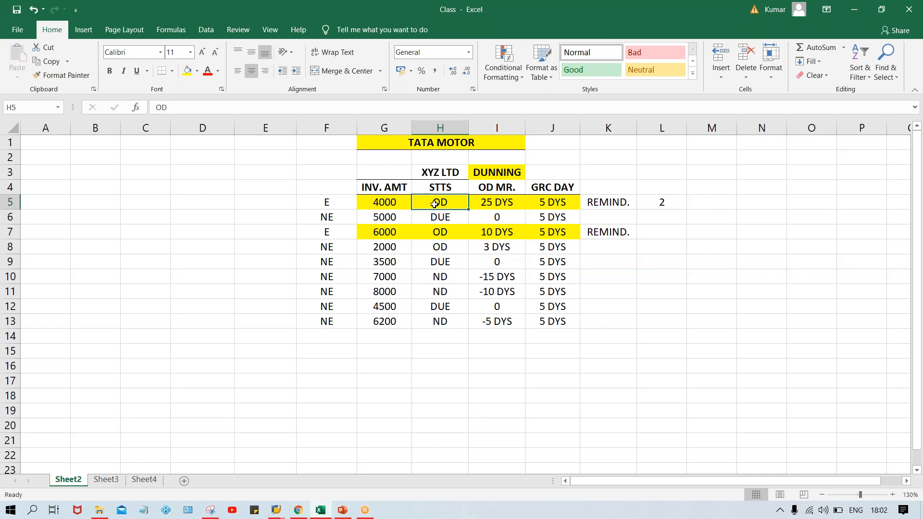
pyautogui.click(665, 237)
pyautogui.write('1')
pyautogui.press('Return')
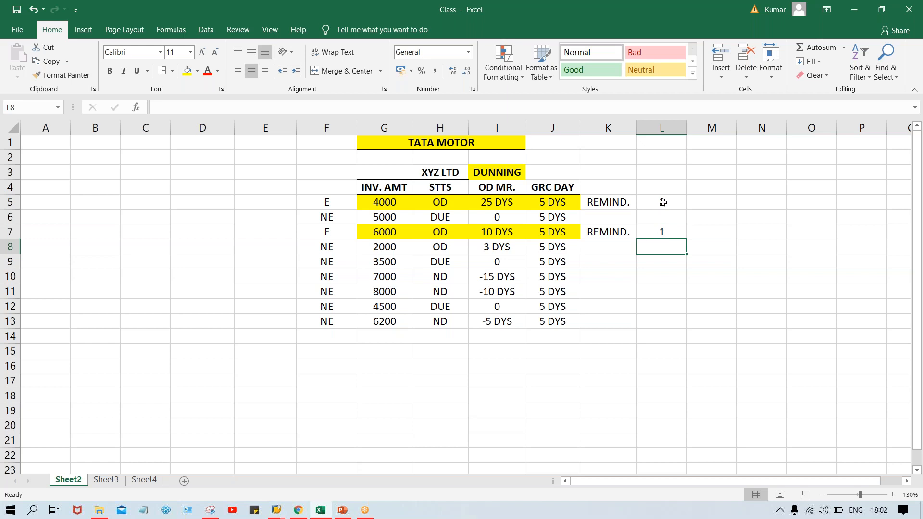
pyautogui.click(663, 202)
pyautogui.click(664, 232)
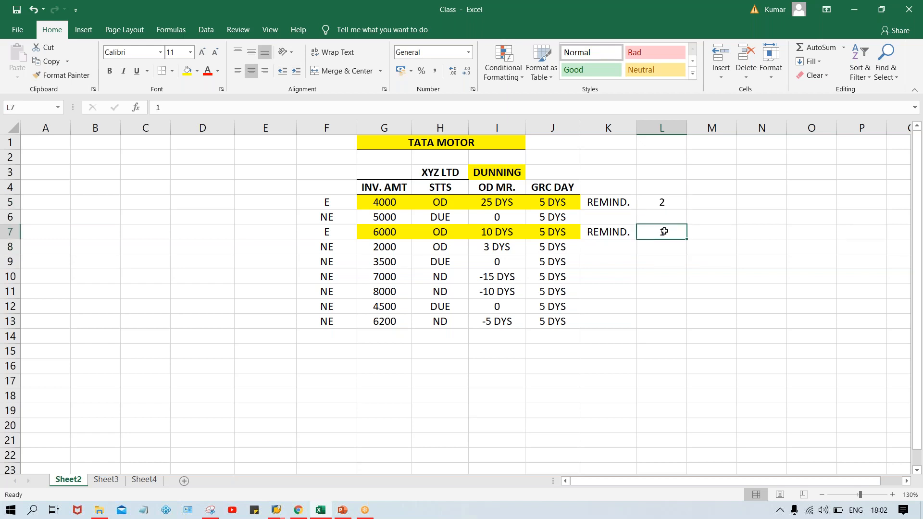
# - Extend the reminder numbers with 3 in M5 for the first invoice, and 2 in M7 and 3 in N7 for the second
pyautogui.click(692, 232)
pyautogui.write('2')
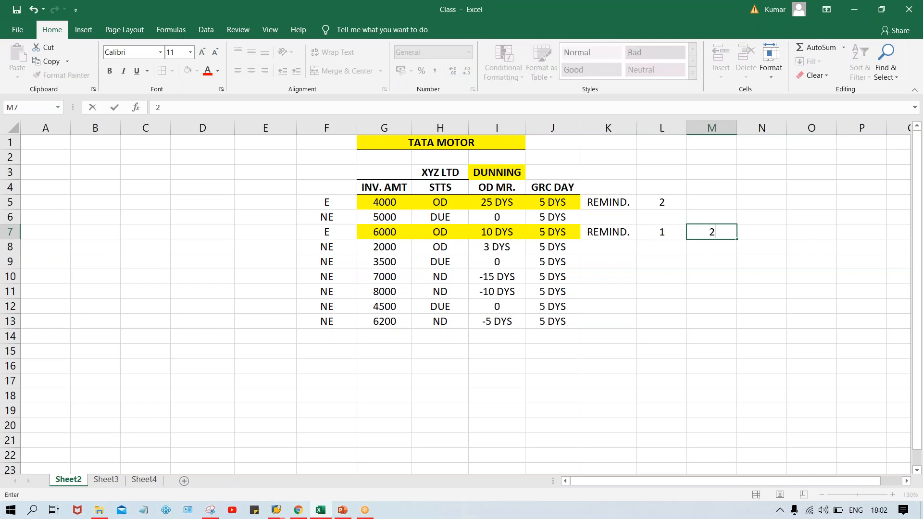
pyautogui.press('Return')
pyautogui.click(702, 201)
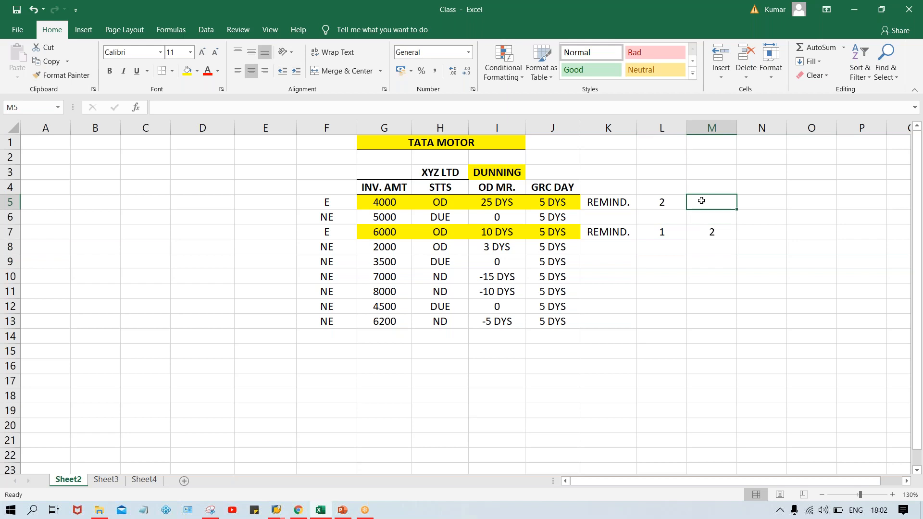
pyautogui.write('3')
pyautogui.press('Return')
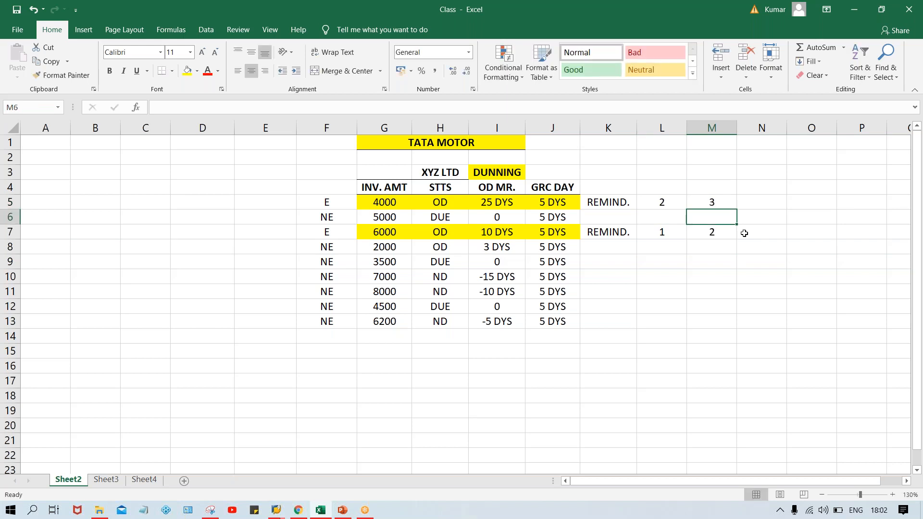
pyautogui.click(760, 233)
pyautogui.write('3')
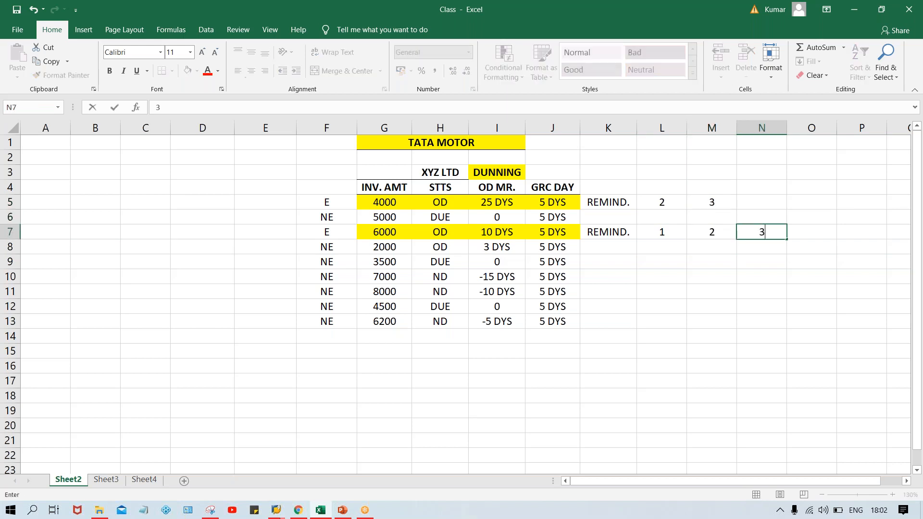
pyautogui.press('Return')
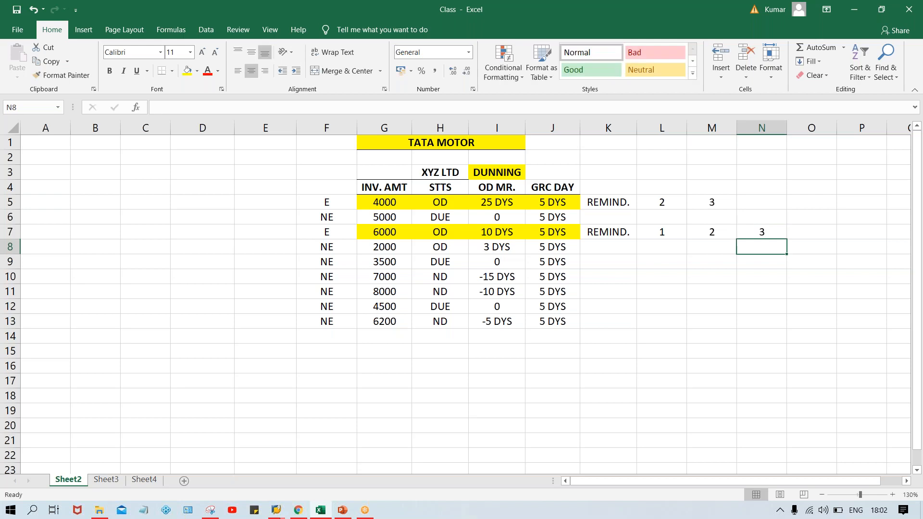
pyautogui.click(760, 203)
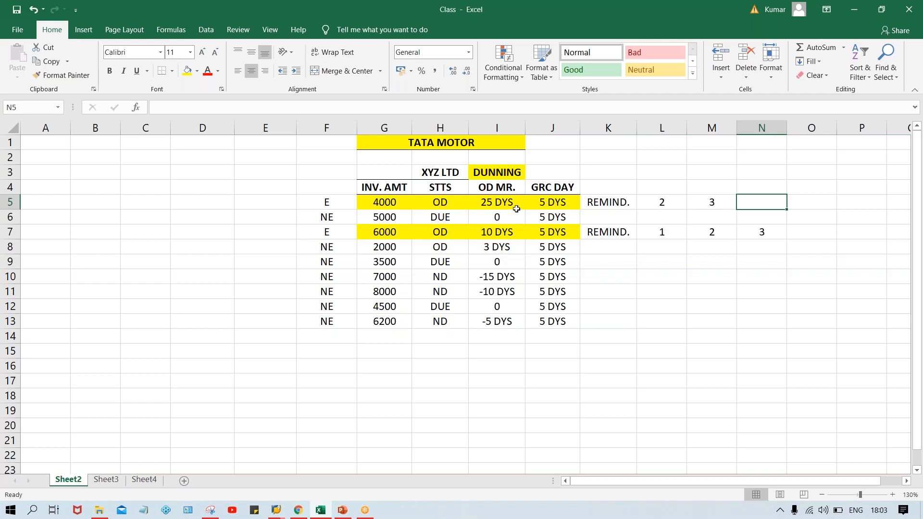
pyautogui.click(665, 203)
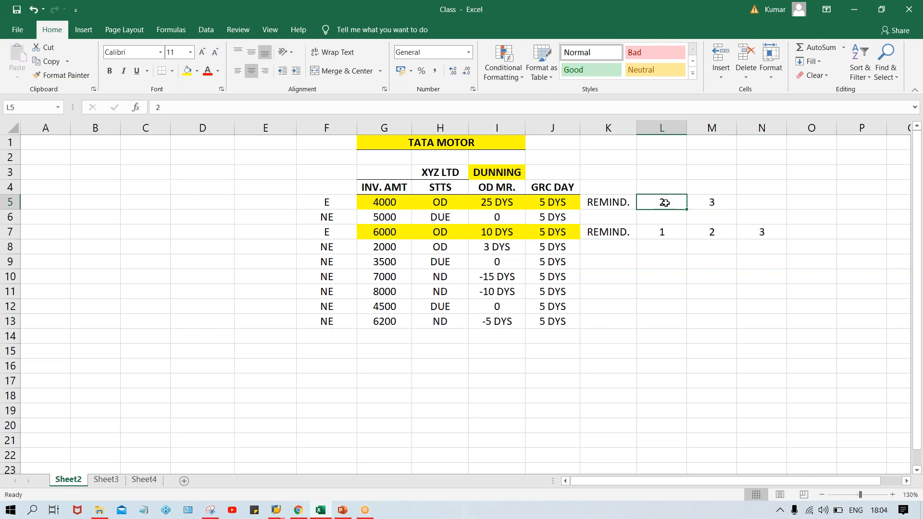
pyautogui.click(493, 170)
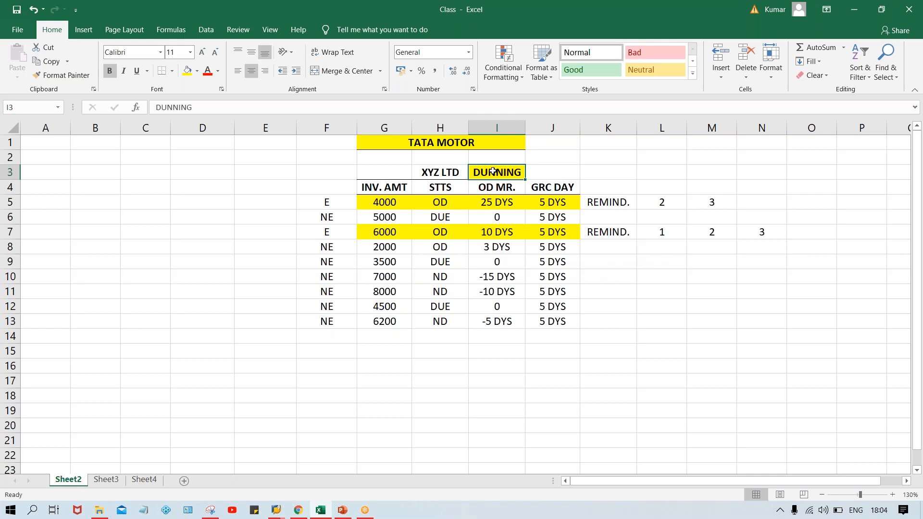
pyautogui.click(485, 143)
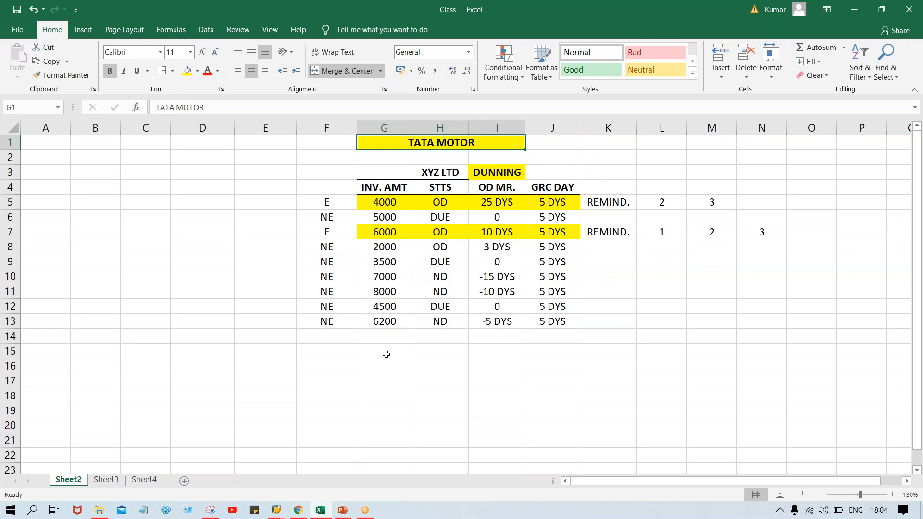
# - Enter the company codes TM, TS and TC in F15 to F17, below the invoice table
pyautogui.click(345, 353)
pyautogui.write('T')
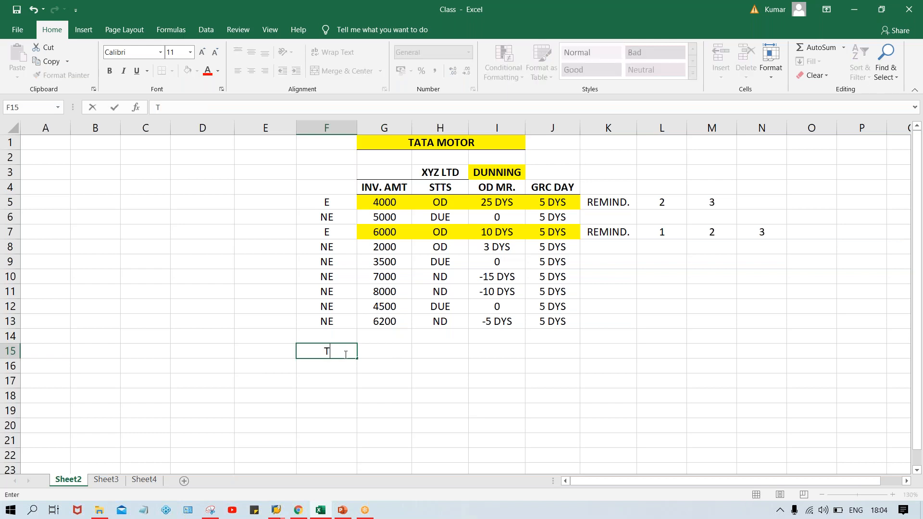
pyautogui.write('M')
pyautogui.press('Return')
pyautogui.write('TS')
pyautogui.press('Return')
pyautogui.write('TC')
pyautogui.press('Return')
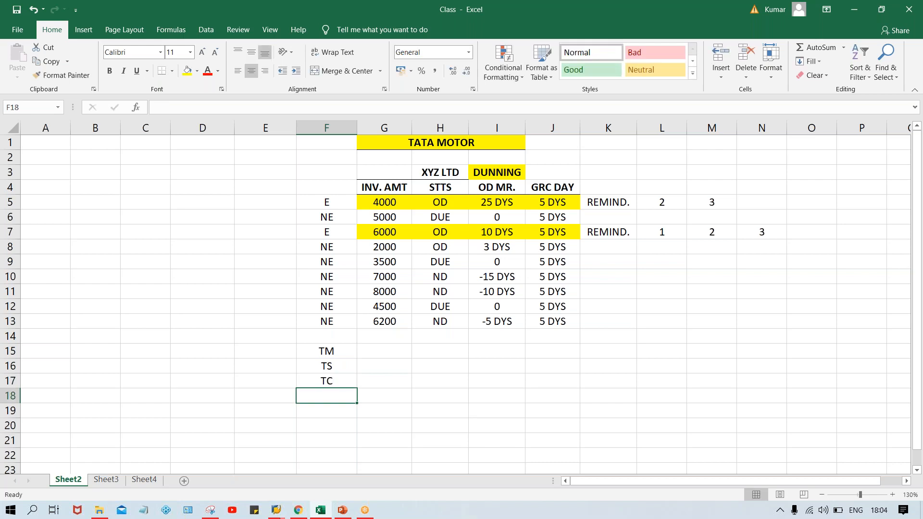
# - Enter 3, 4 and 5 in G15 to G17 beside the TM, TS and TC codes
pyautogui.click(374, 353)
pyautogui.write('3')
pyautogui.press('Return')
pyautogui.write('4')
pyautogui.press('Return')
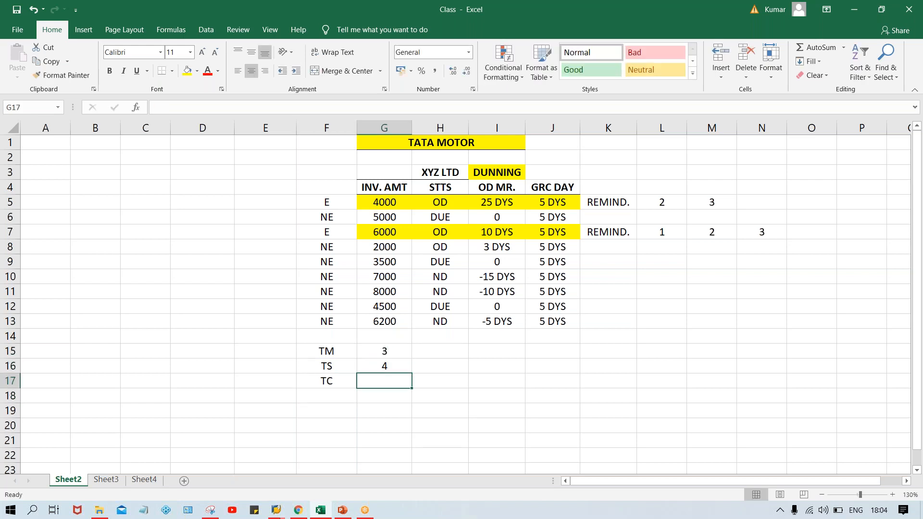
pyautogui.write('5')
pyautogui.press('Return')
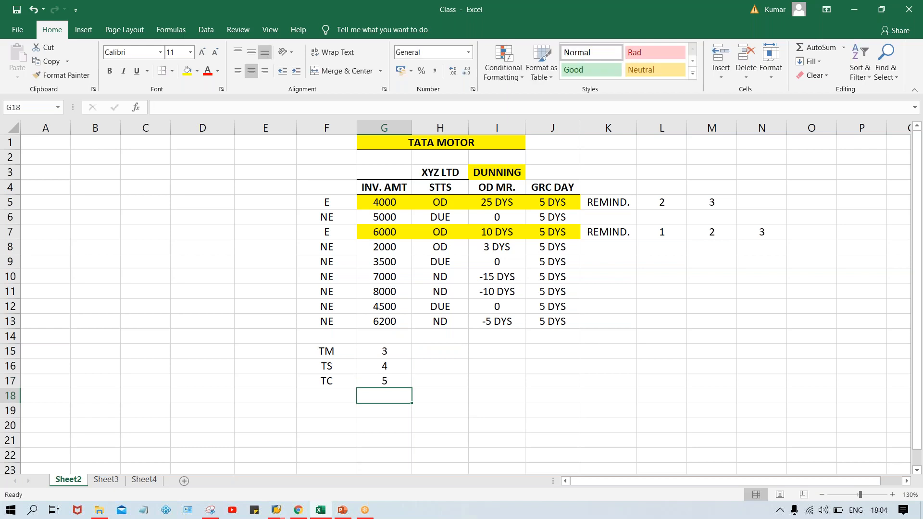
# - Review the codes in F15 to F17 together with their numbers in G15 to G17
pyautogui.click(375, 350)
pyautogui.click(375, 369)
pyautogui.click(379, 382)
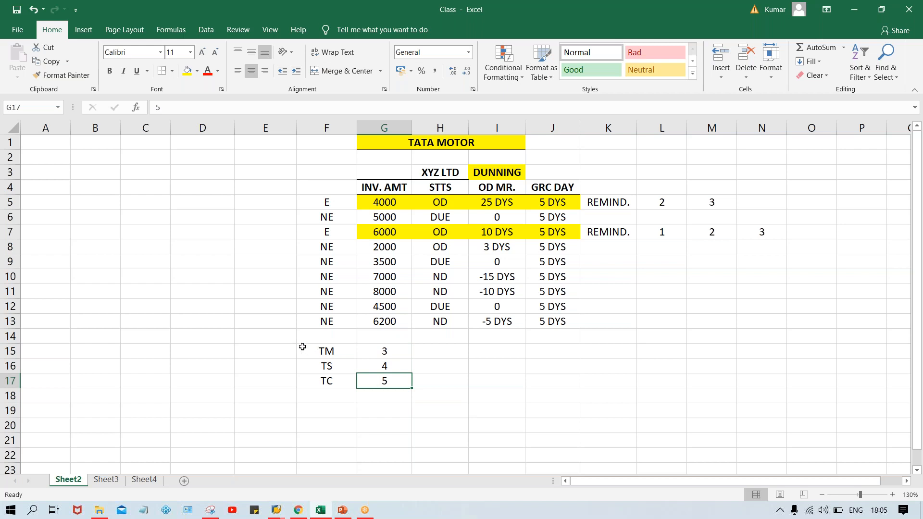
pyautogui.click(330, 352)
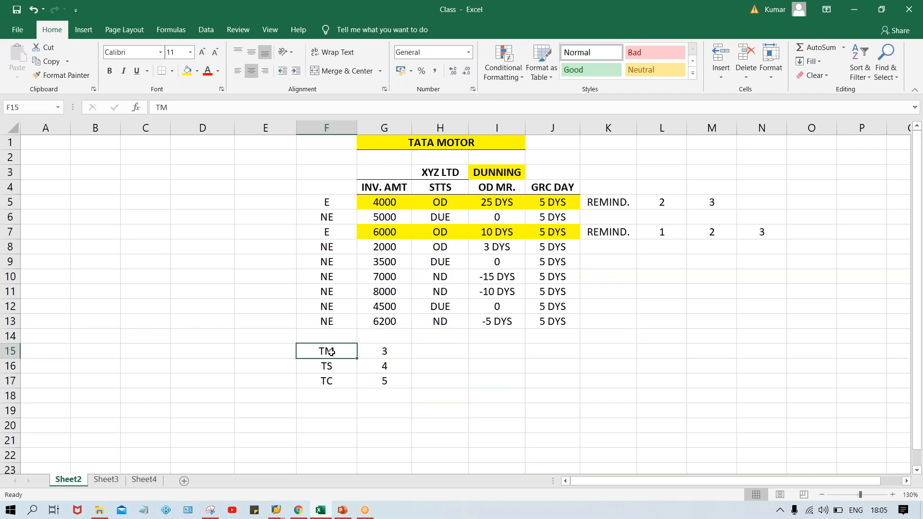
pyautogui.click(332, 368)
pyautogui.click(334, 384)
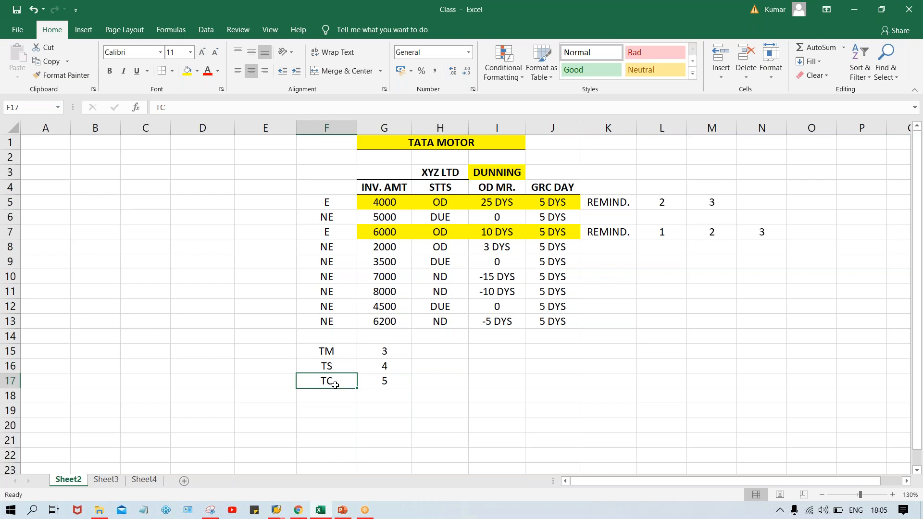
pyautogui.click(378, 354)
pyautogui.click(378, 367)
pyautogui.click(379, 379)
pyautogui.click(369, 352)
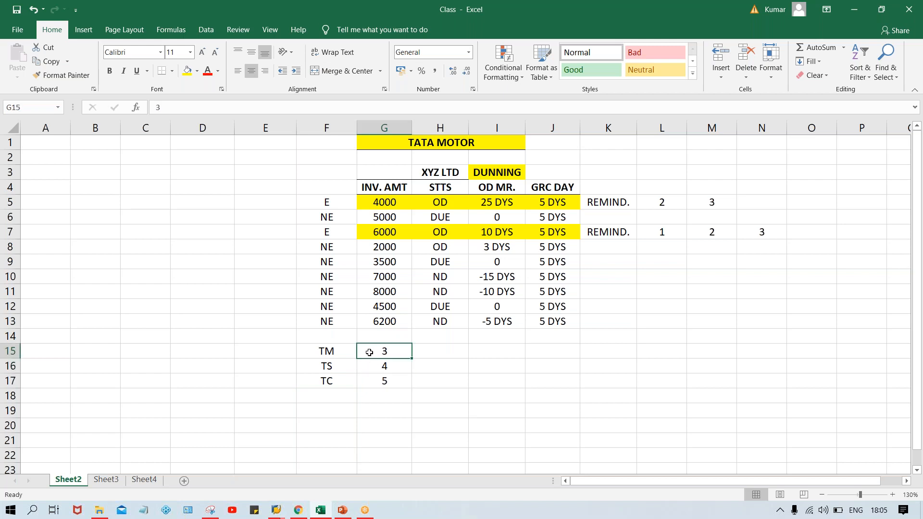
# - Enter 10, 15 and 20 in H15 to H17 for the three codes
pyautogui.click(442, 352)
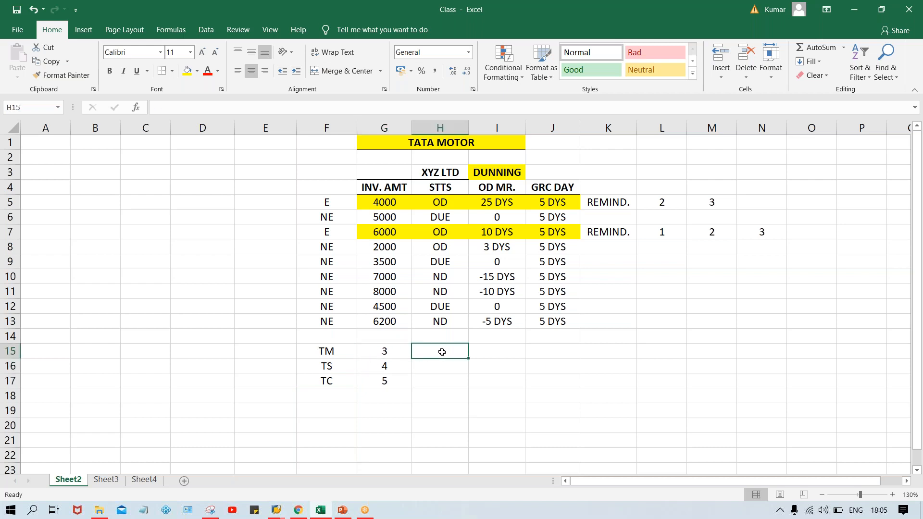
pyautogui.write('10')
pyautogui.press('Return')
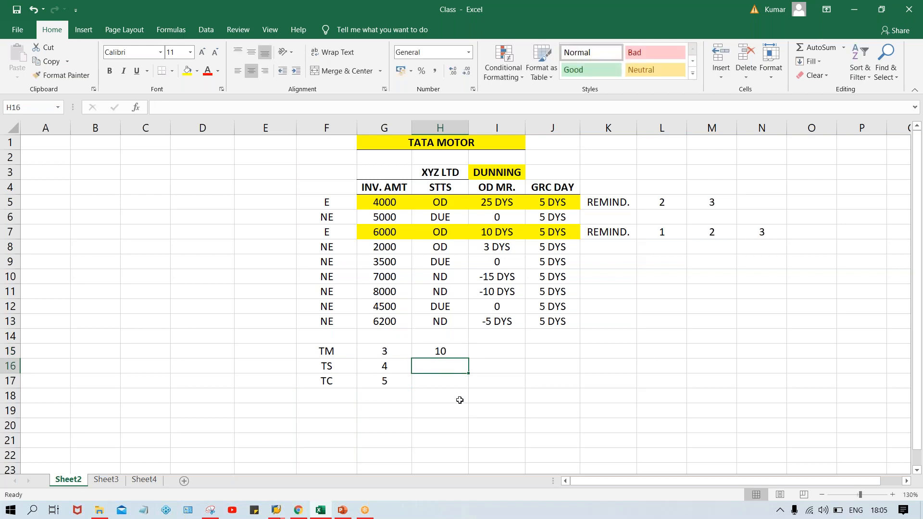
pyautogui.write('15')
pyautogui.press('Return')
pyautogui.write('20')
pyautogui.press('Return')
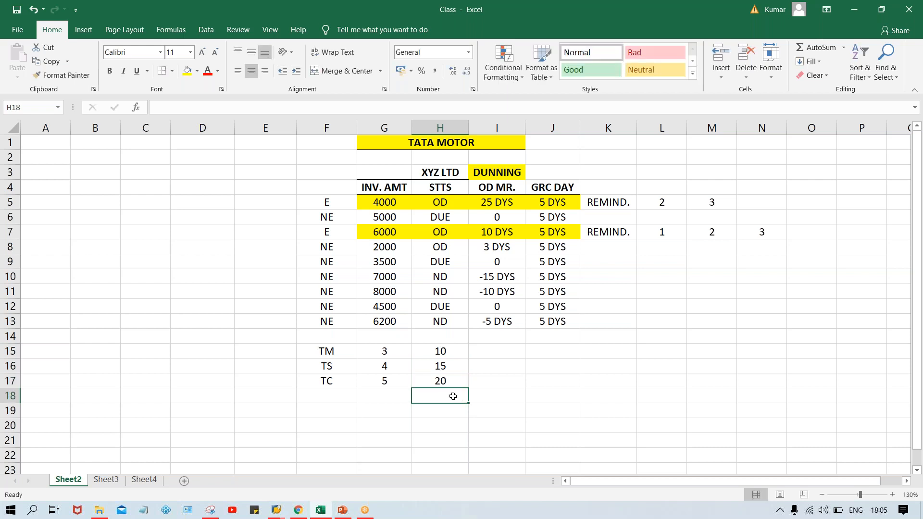
# - Change the TC value in H17 to 7 and the TS value in H16 to 8
pyautogui.press('Up')
pyautogui.write('7')
pyautogui.press('Return')
pyautogui.click(445, 365)
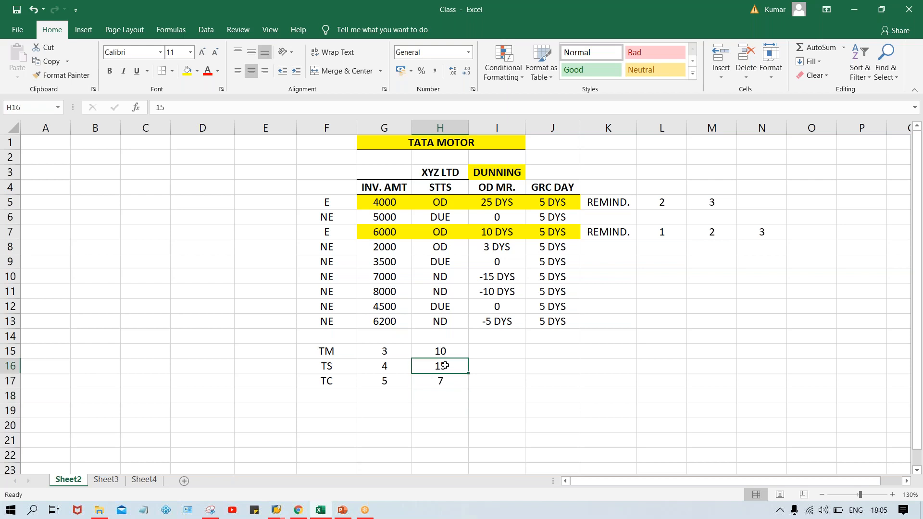
pyautogui.write('8')
pyautogui.press('Return')
pyautogui.click(428, 349)
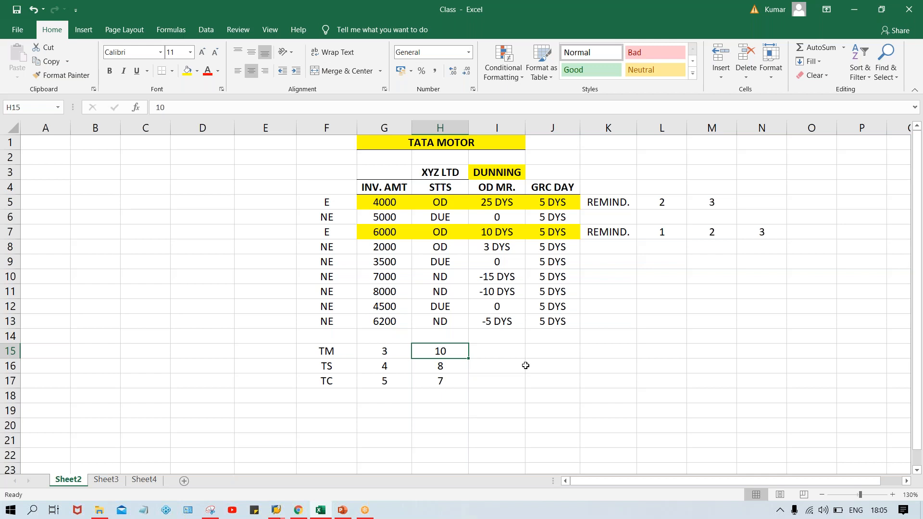
# - Enter 5, 6 and 7 in I15 to I17 for TM, TS and TC
pyautogui.click(497, 353)
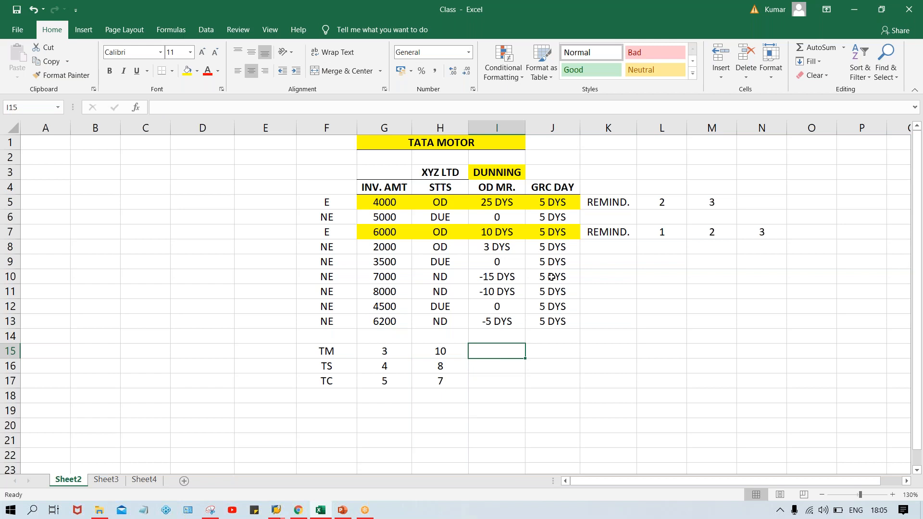
pyautogui.write('5')
pyautogui.press('Return')
pyautogui.write('6')
pyautogui.press('Return')
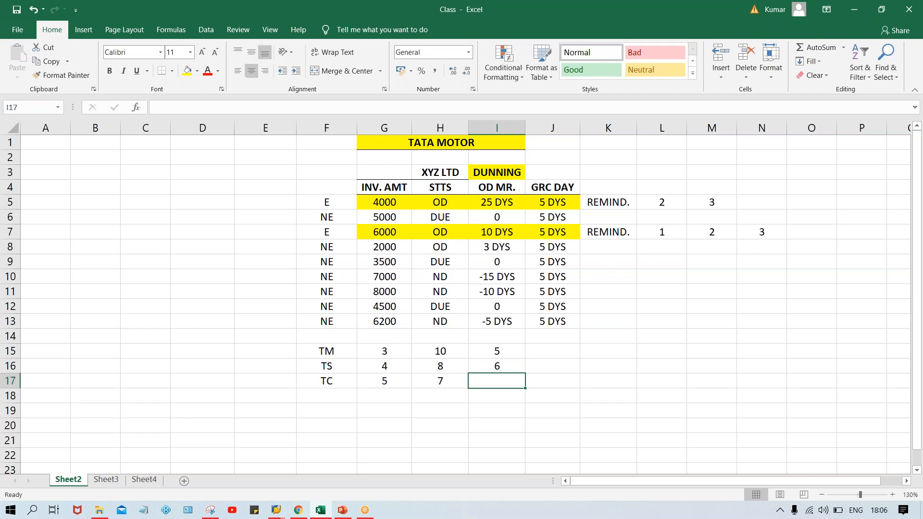
pyautogui.write('7')
pyautogui.press('Return')
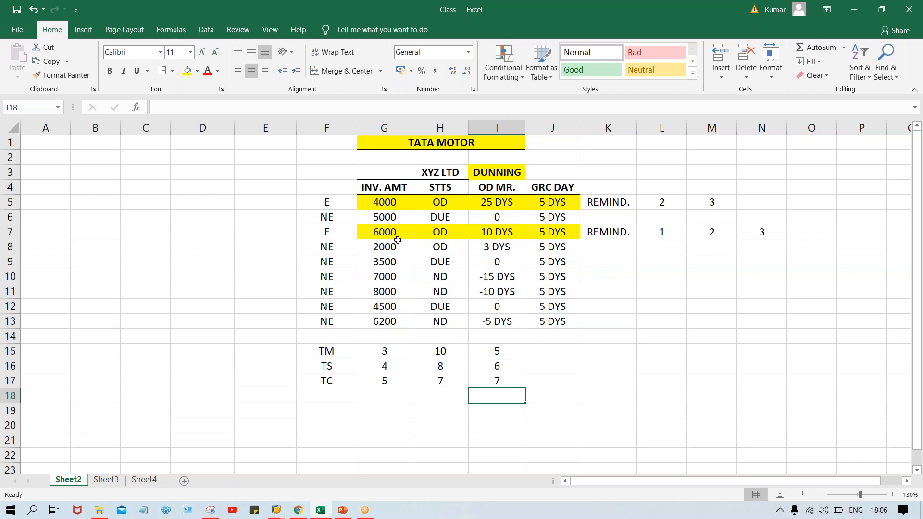
pyautogui.click(377, 233)
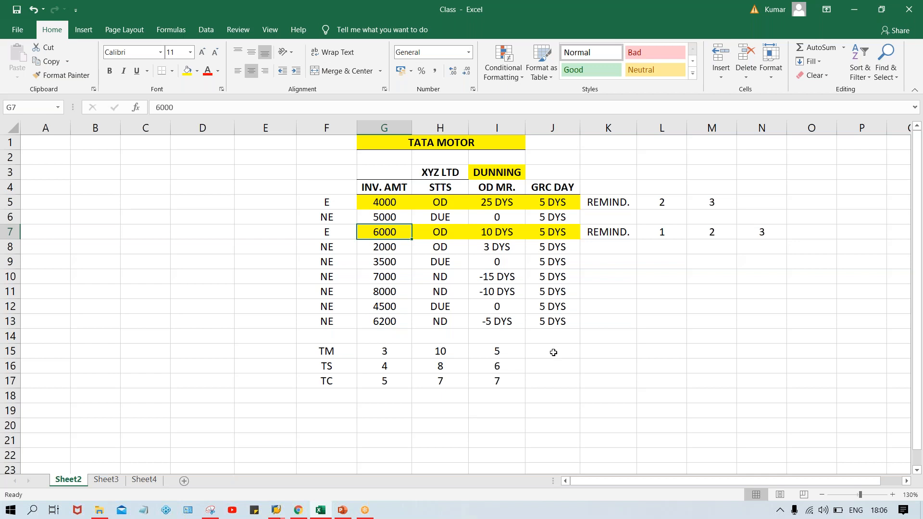
pyautogui.click(609, 353)
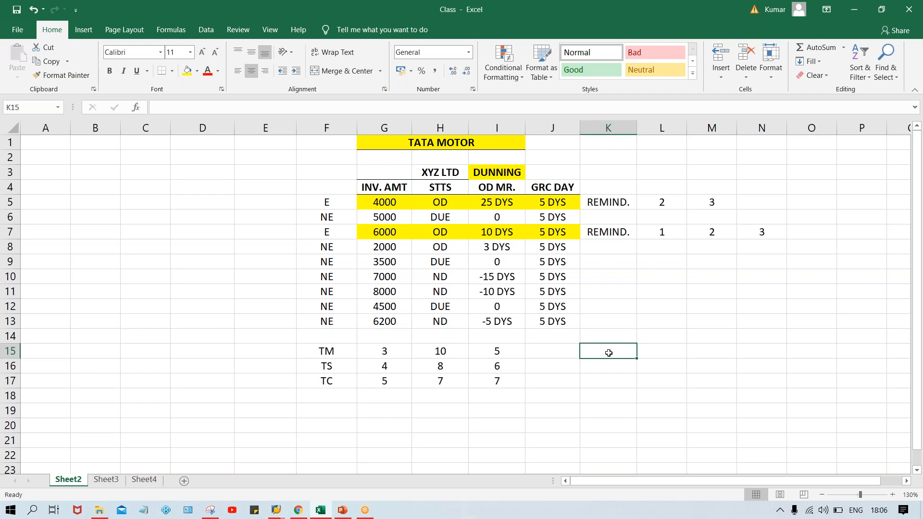
pyautogui.write('6')
pyautogui.press('Return')
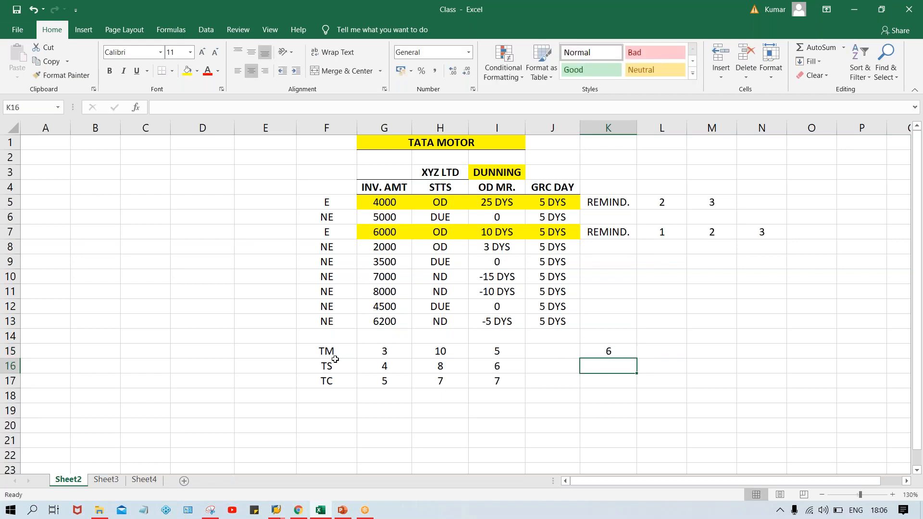
pyautogui.click(531, 354)
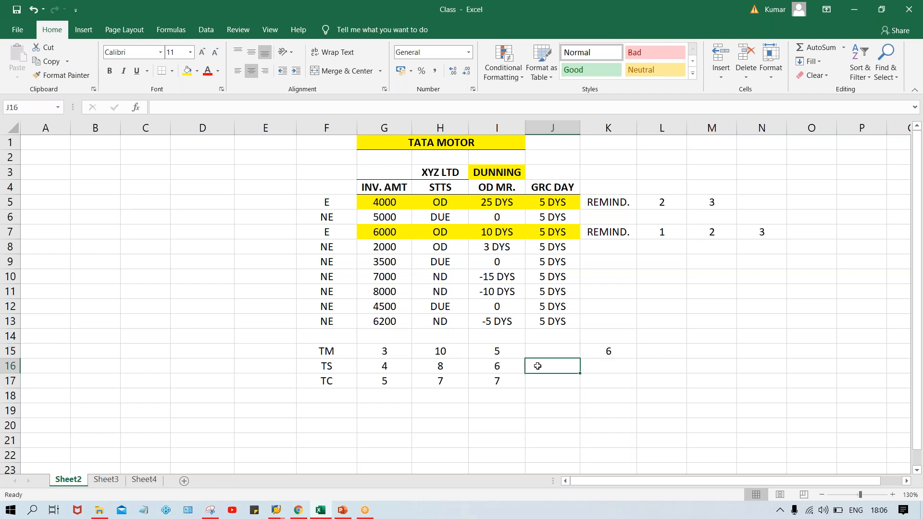
pyautogui.click(549, 383)
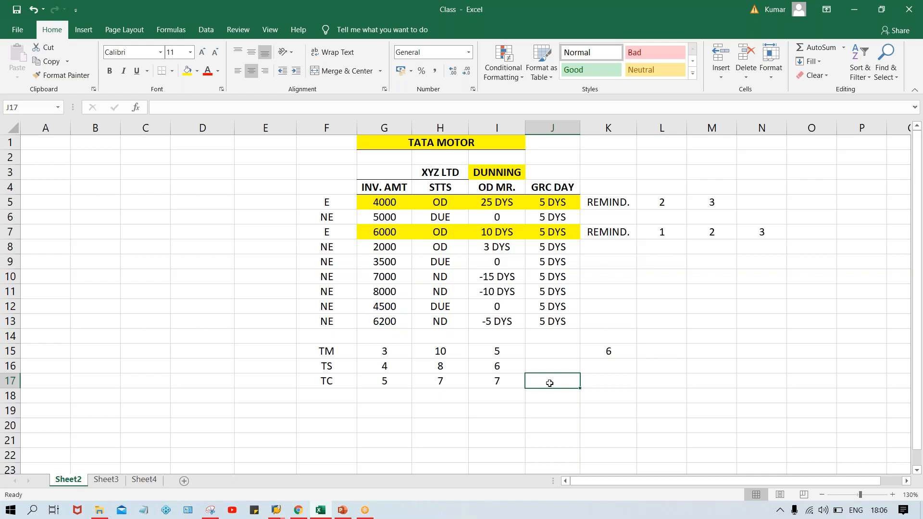
pyautogui.click(608, 354)
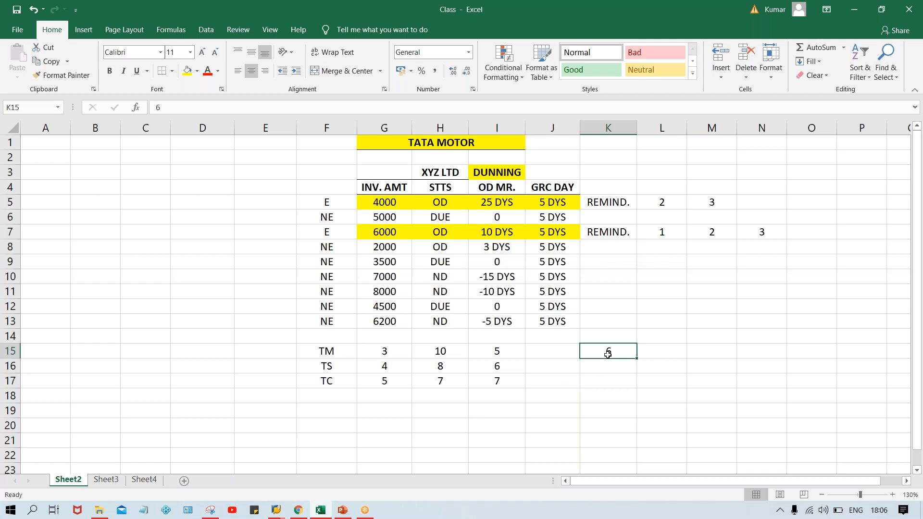
pyautogui.click(559, 357)
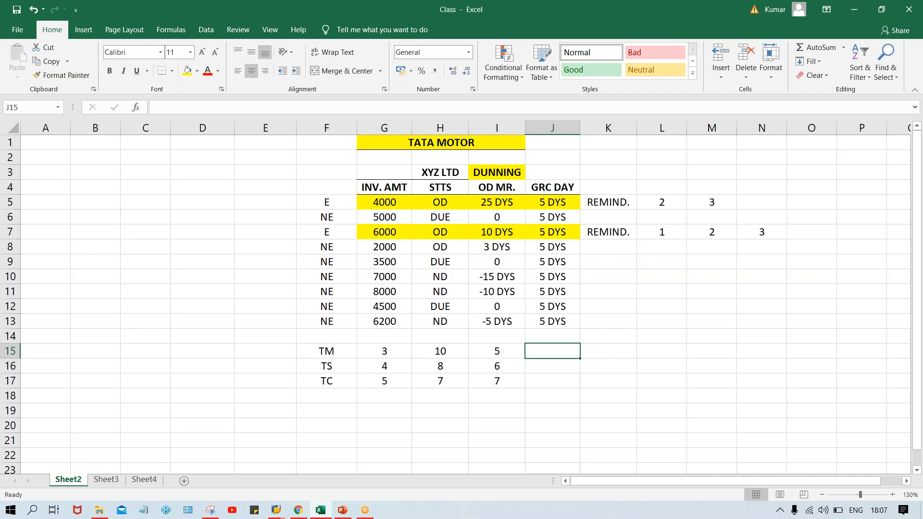
# - Review the values for TM, TS and TC across columns G to I in rows 15 to 17
pyautogui.click(314, 348)
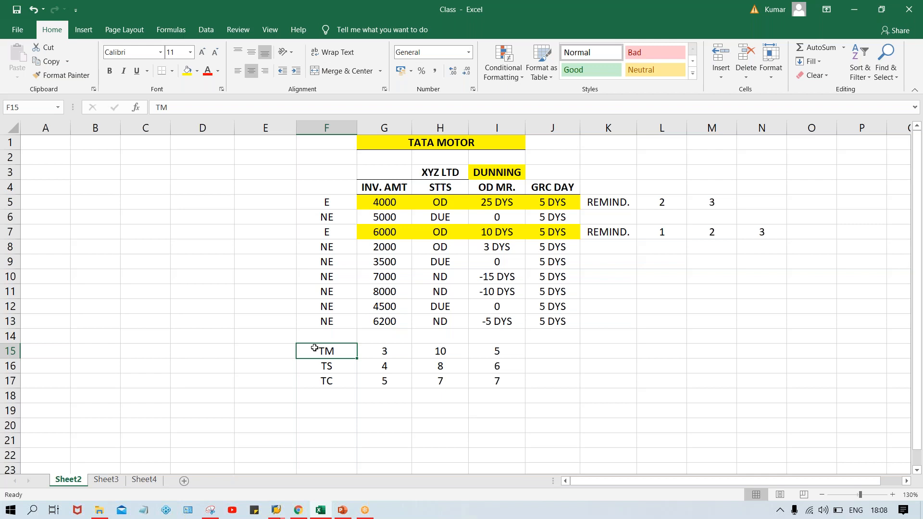
pyautogui.click(384, 351)
pyautogui.click(444, 353)
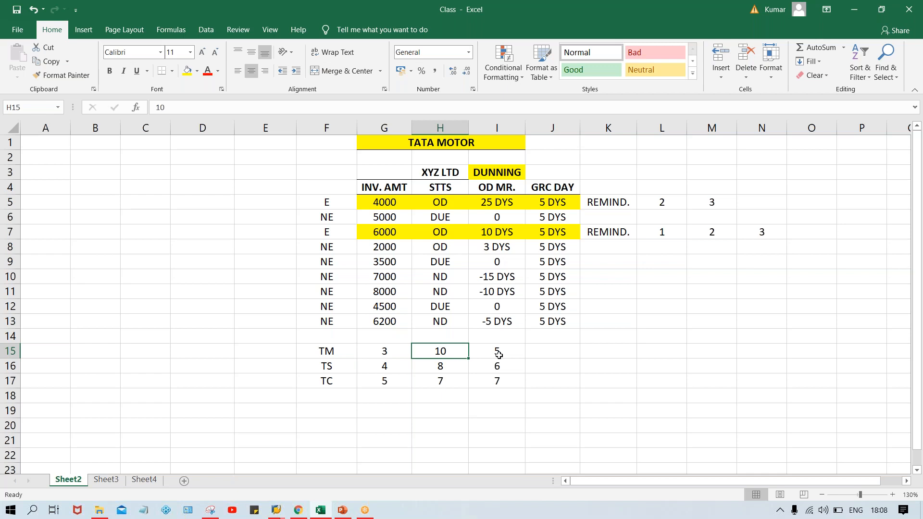
pyautogui.moveTo(390, 366); pyautogui.dragTo(483, 370)
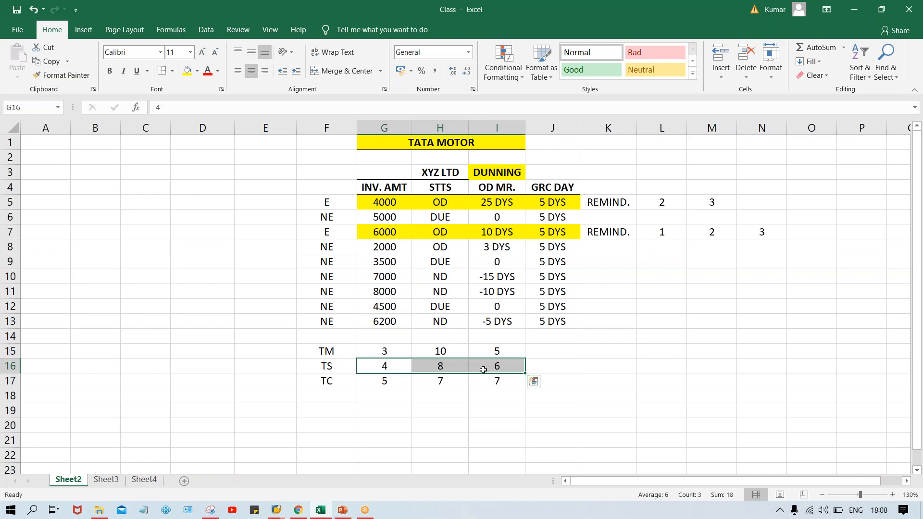
pyautogui.click(257, 368)
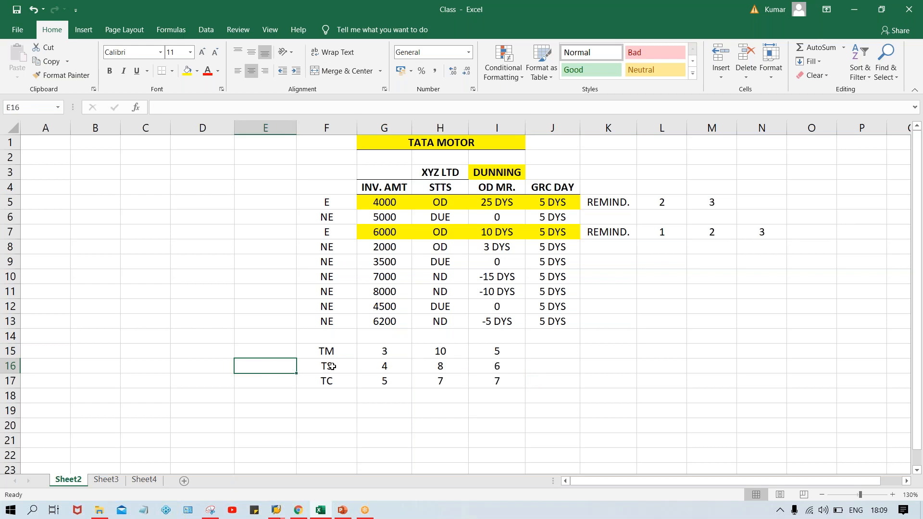
pyautogui.moveTo(369, 365); pyautogui.dragTo(495, 366)
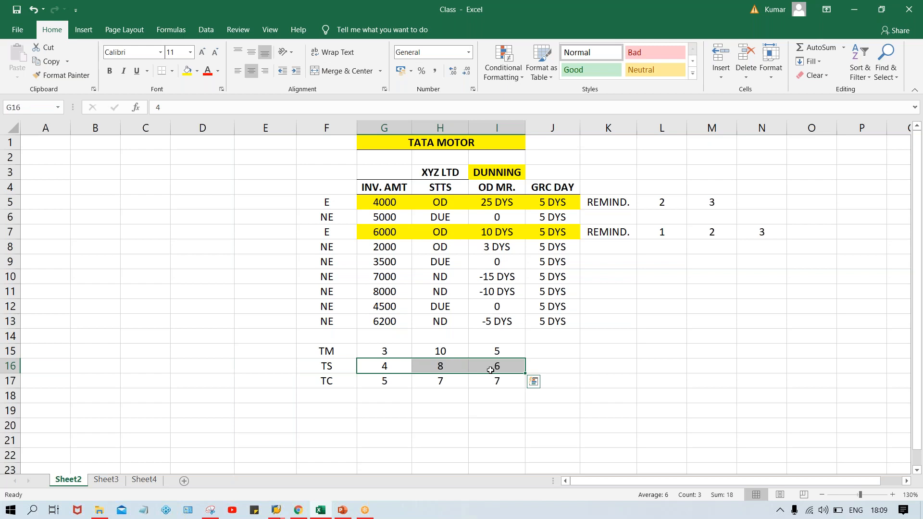
pyautogui.moveTo(372, 382); pyautogui.dragTo(488, 387)
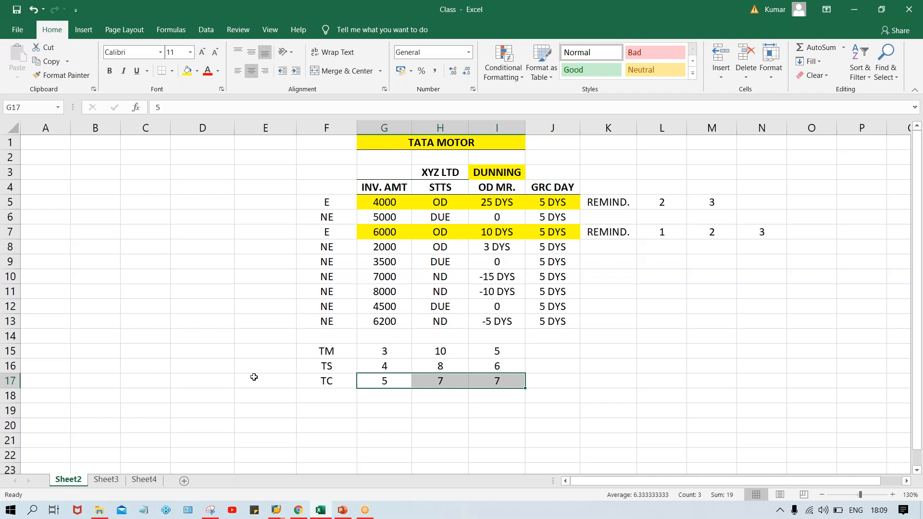
# - Set the TS value in G16 and the TC value in G17 to 3
pyautogui.click(396, 349)
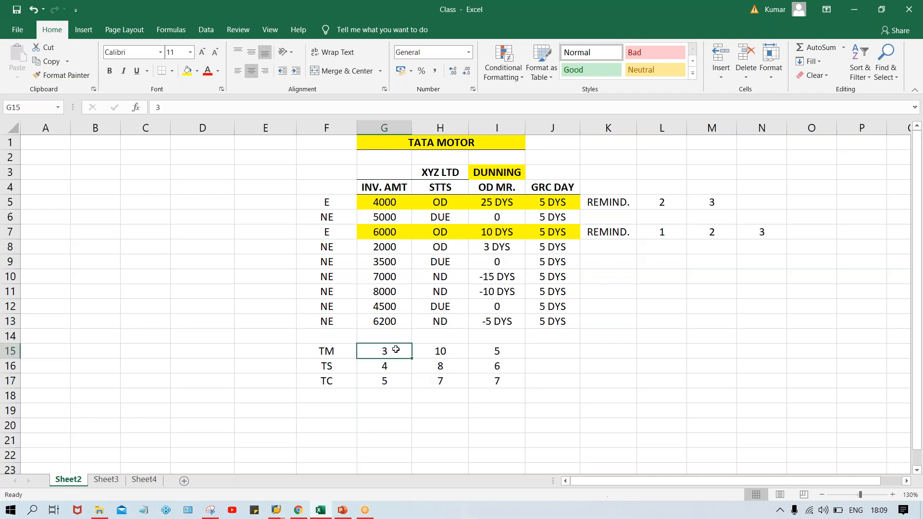
pyautogui.press('Return')
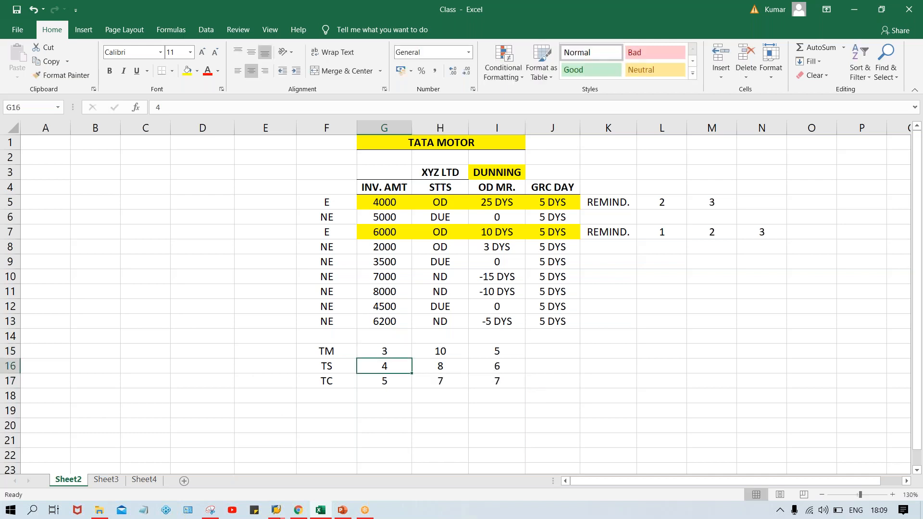
pyautogui.write('3')
pyautogui.press('Return')
pyautogui.write('3')
pyautogui.press('Return')
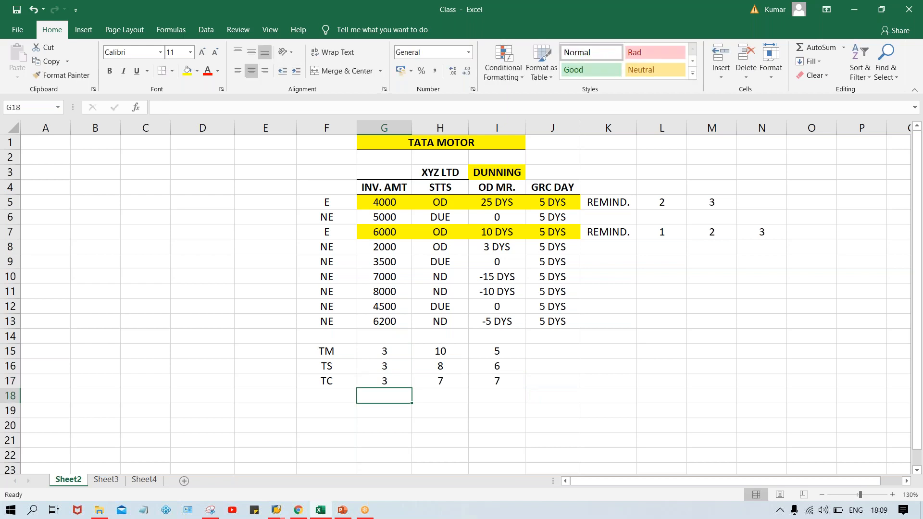
pyautogui.moveTo(370, 352); pyautogui.dragTo(371, 382)
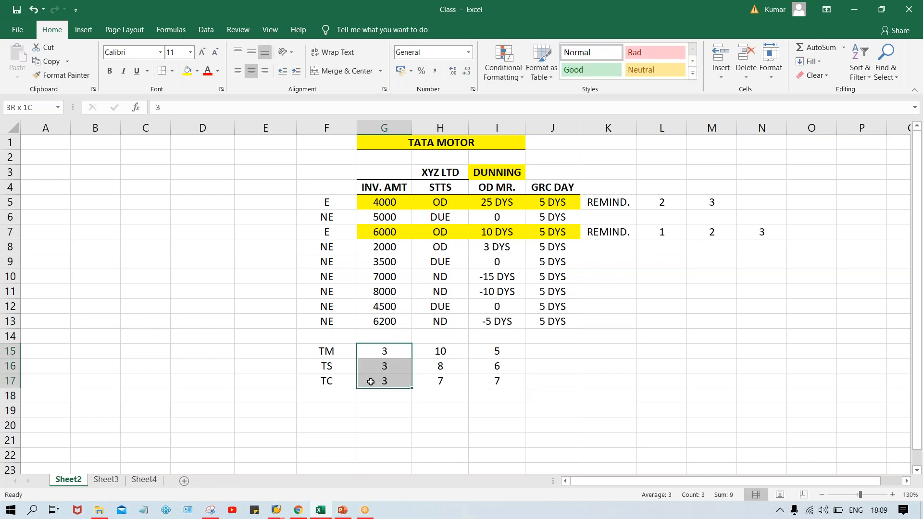
pyautogui.click(391, 355)
# - Enter 10 for TM, TS and TC in H15 to H17
pyautogui.click(439, 352)
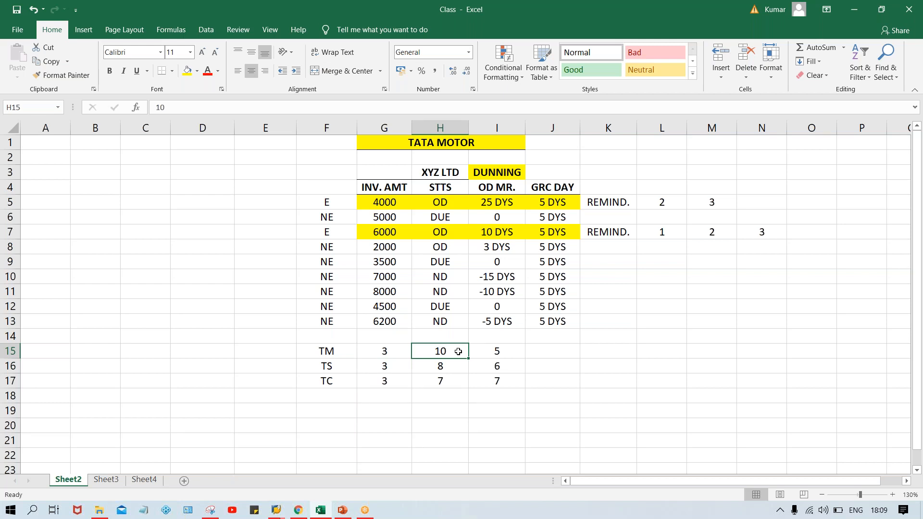
pyautogui.write('100')
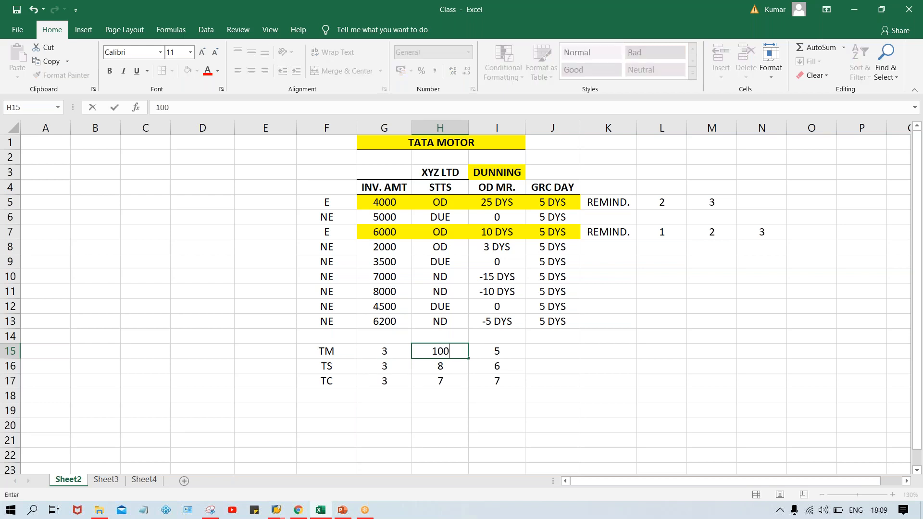
pyautogui.press('BackSpace')
pyautogui.press('Return')
pyautogui.write('10')
pyautogui.press('Return')
pyautogui.write('10')
pyautogui.press('Return')
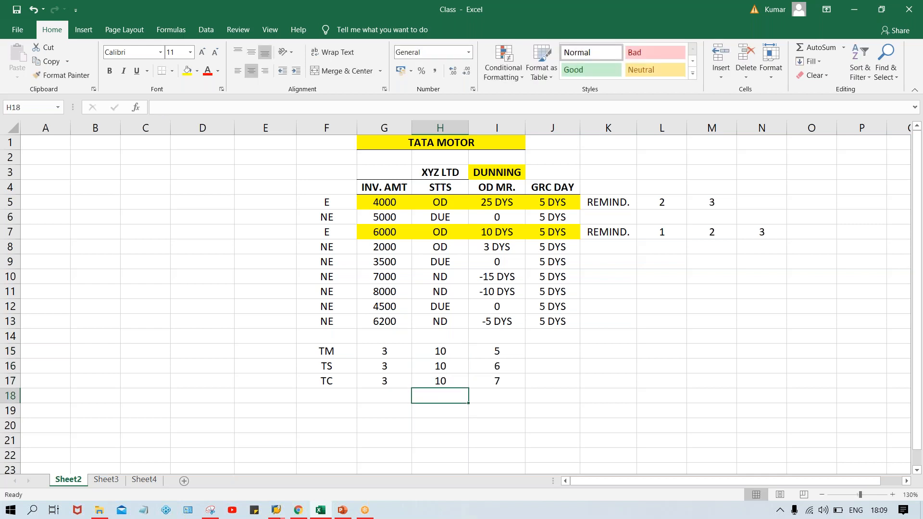
# - Enter 5 for TM, TS and TC in I15 to I17
pyautogui.click(496, 353)
pyautogui.write('5')
pyautogui.press('Return')
pyautogui.write('5')
pyautogui.press('Return')
pyautogui.write('5')
pyautogui.press('Return')
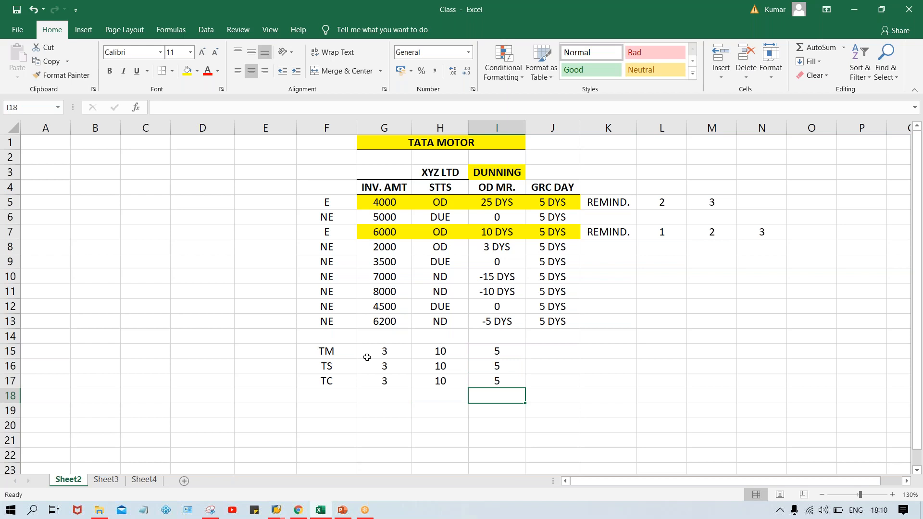
pyautogui.click(314, 352)
pyautogui.click(316, 366)
pyautogui.click(317, 383)
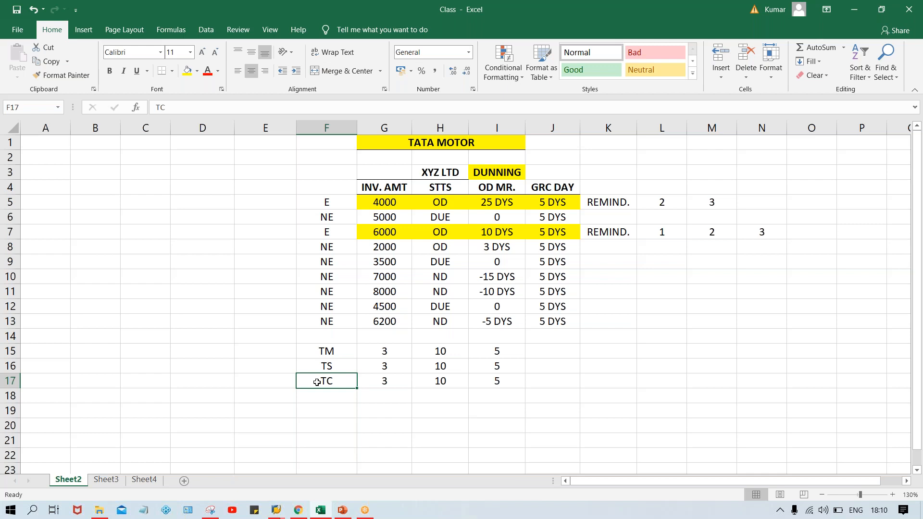
pyautogui.click(553, 349)
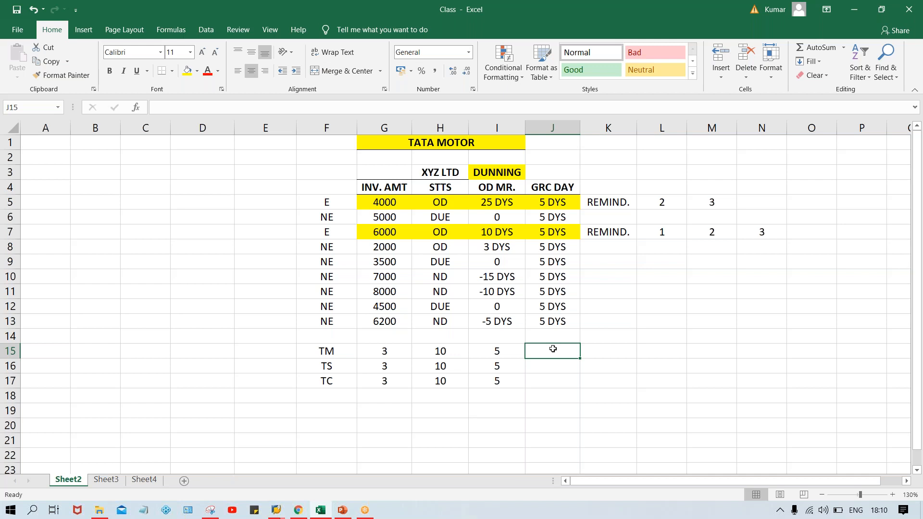
pyautogui.click(304, 350)
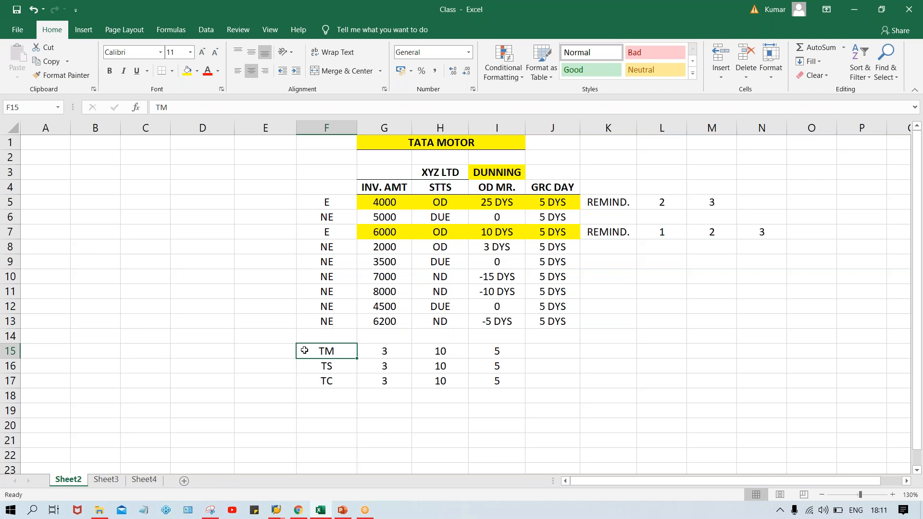
# - Enter the labels A, B and C in E15 to E17 beside TM, TS and TC
pyautogui.click(280, 350)
pyautogui.write('A')
pyautogui.press('Return')
pyautogui.write('B')
pyautogui.press('Return')
pyautogui.write('C')
pyautogui.press('Return')
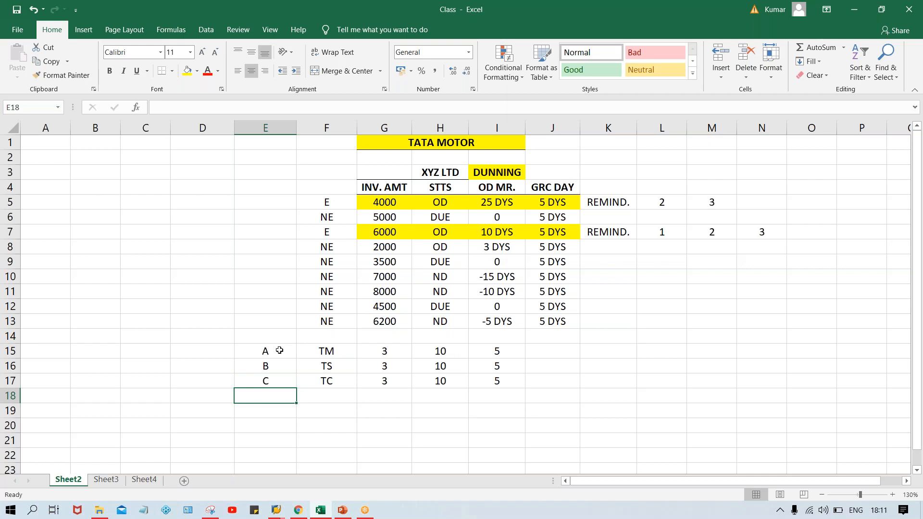
# - Review the labels in E15 to E17 together with the values in G15 to I17
pyautogui.click(263, 351)
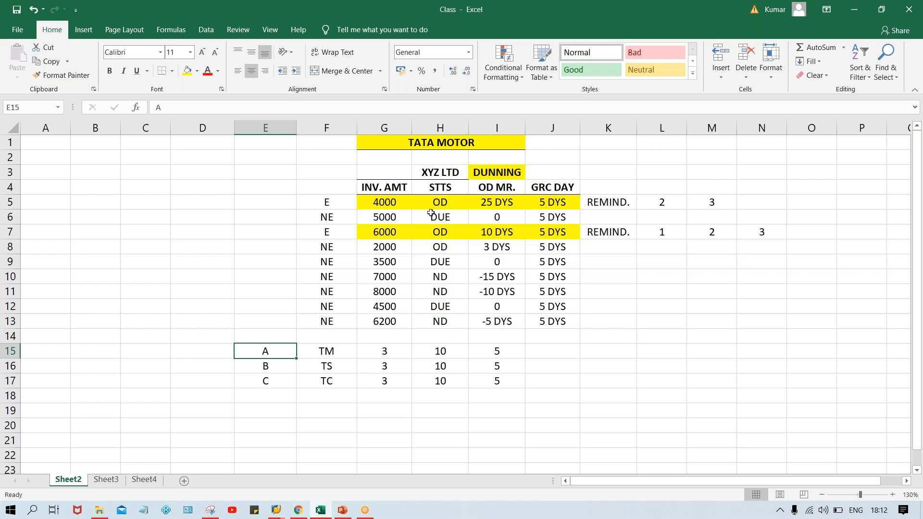
pyautogui.click(366, 353)
pyautogui.moveTo(459, 353); pyautogui.dragTo(524, 379)
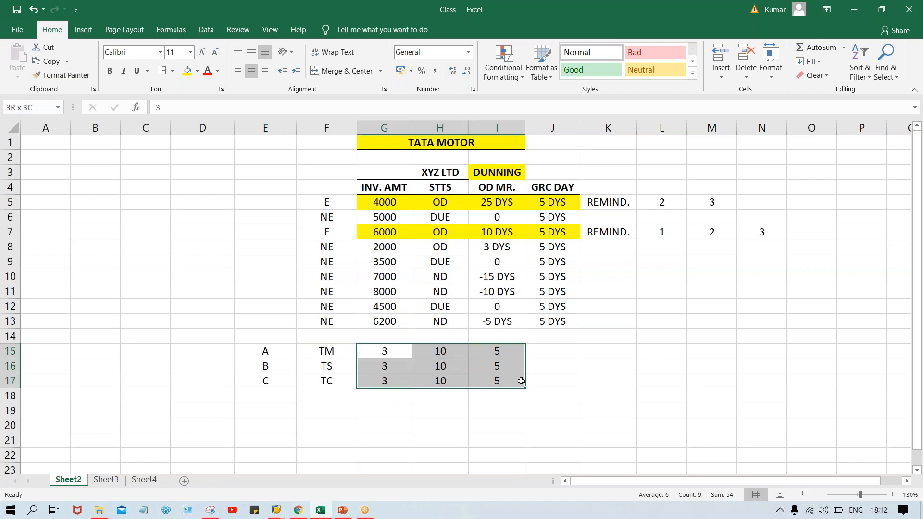
pyautogui.click(465, 376)
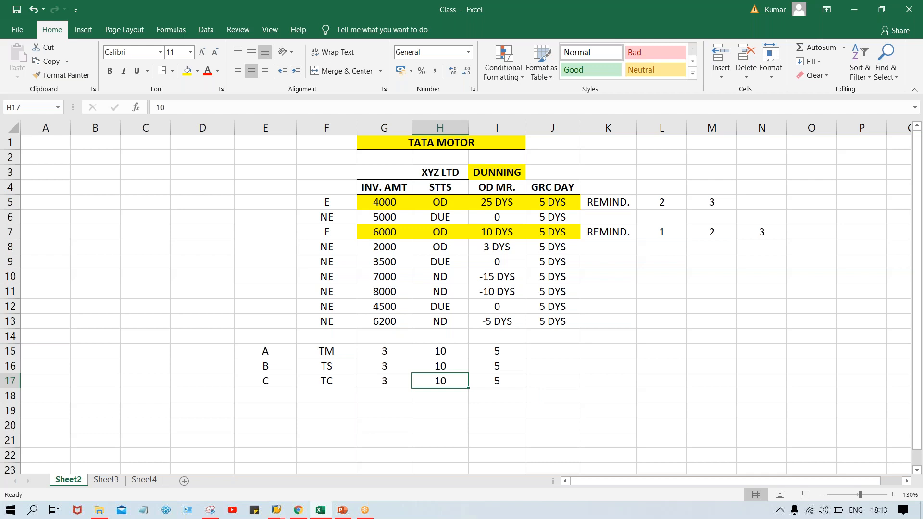
pyautogui.click(265, 352)
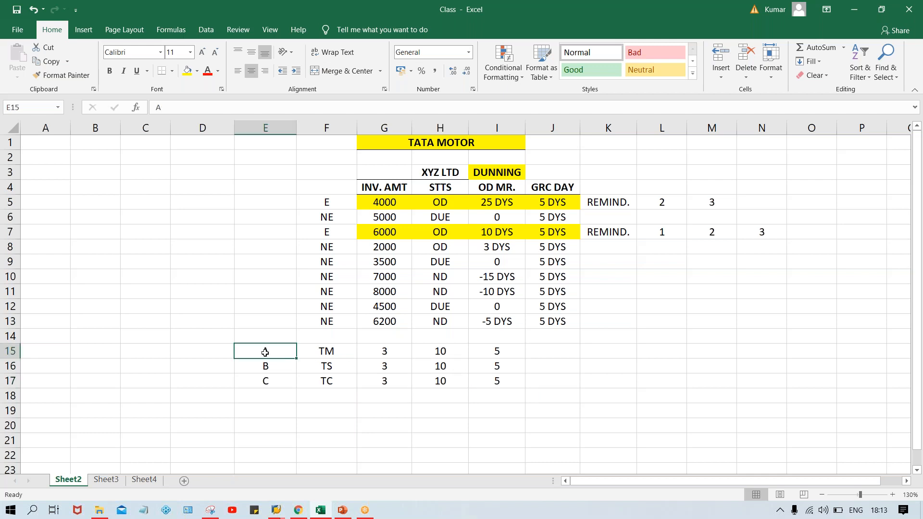
pyautogui.click(265, 367)
pyautogui.click(269, 383)
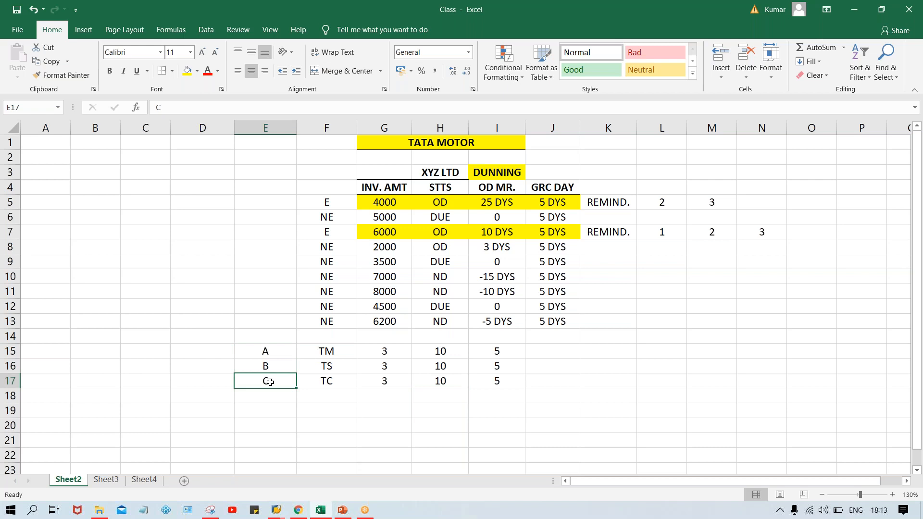
pyautogui.click(268, 351)
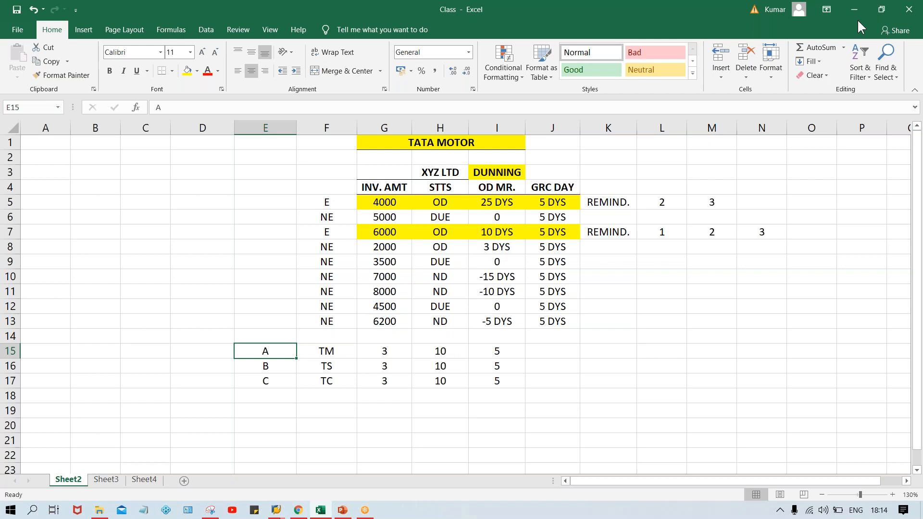
pyautogui.click(837, 85)
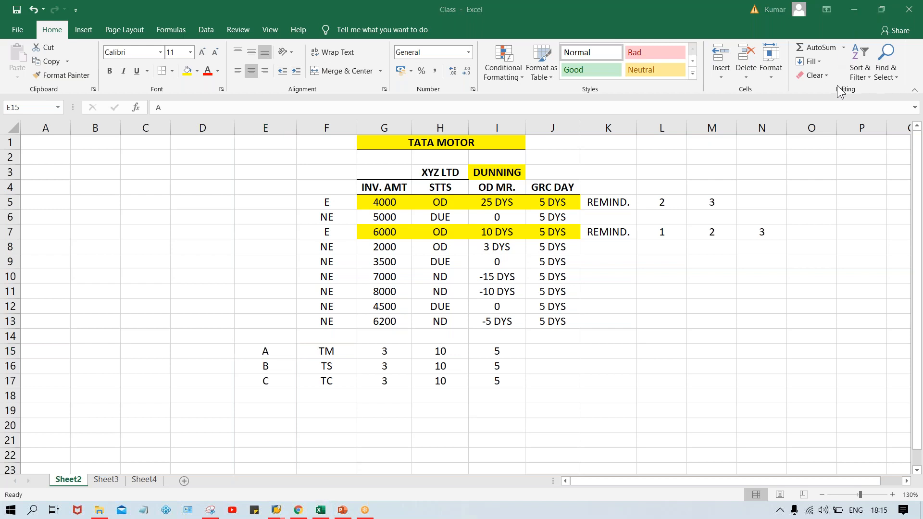